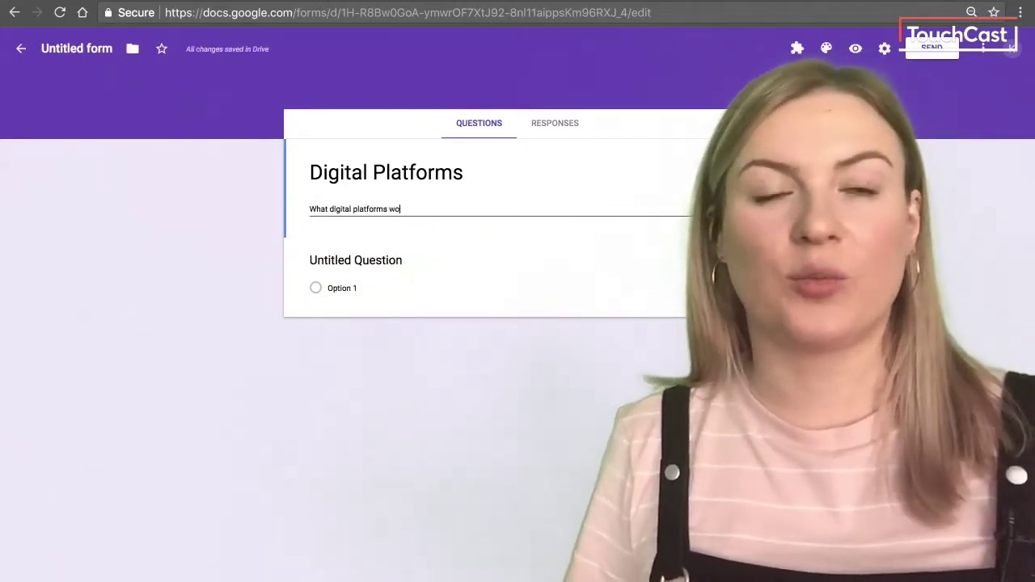
- Enter the form description "What digital platforms would you like to know more about? Let me know what tutorials would be useful for future videos."
type("digital platforms would you like to kno")
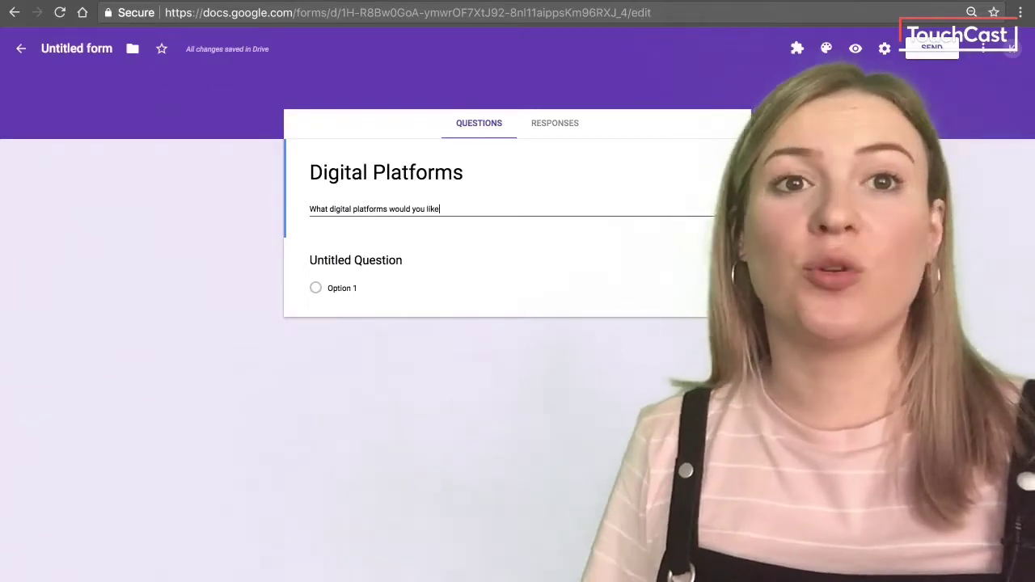
type("w more about?")
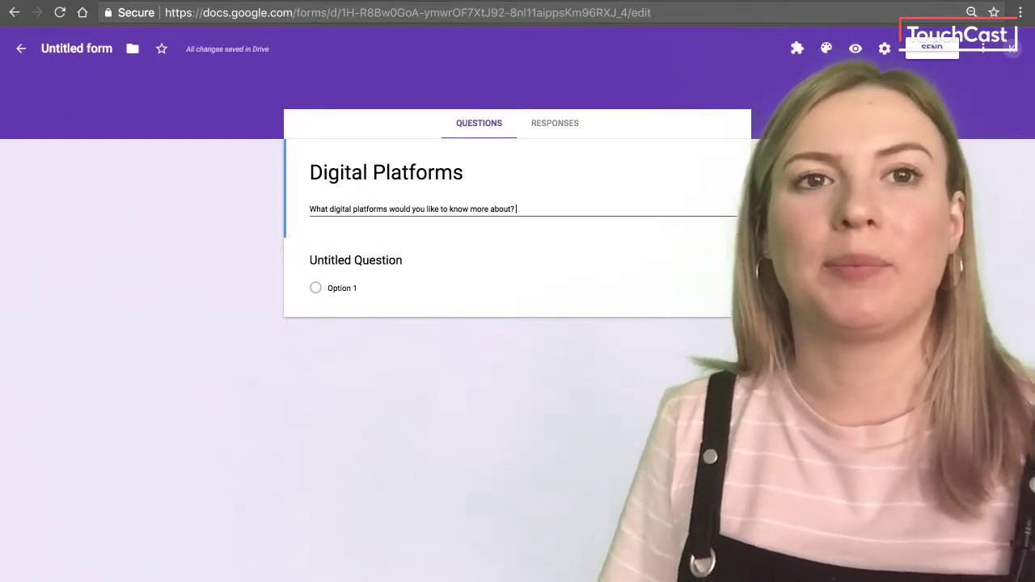
type("Let me know what tutorials would be useful for future videos.")
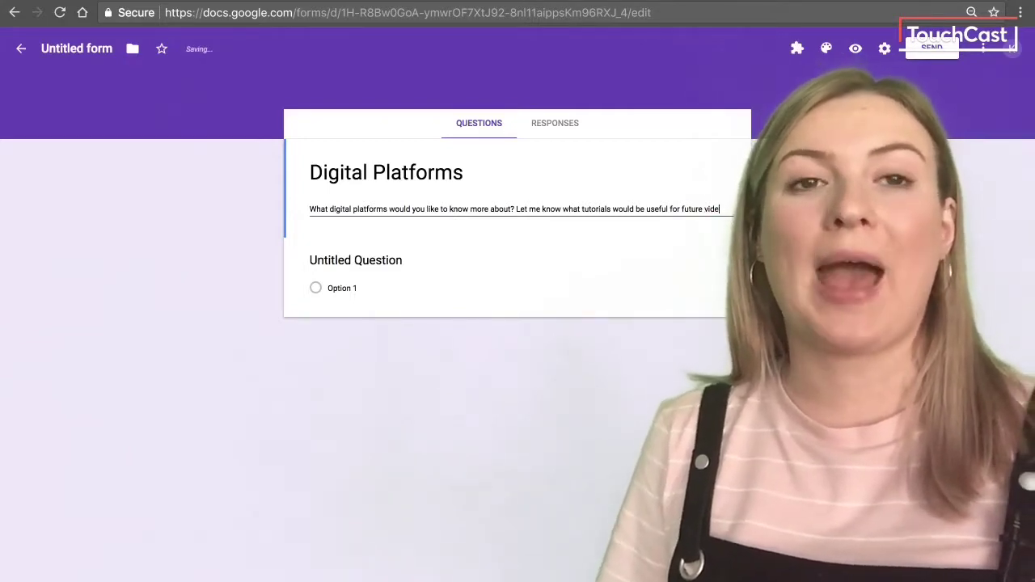
- Title the untitled multiple-choice question "Digital Platform Choices"
left_click(353, 260)
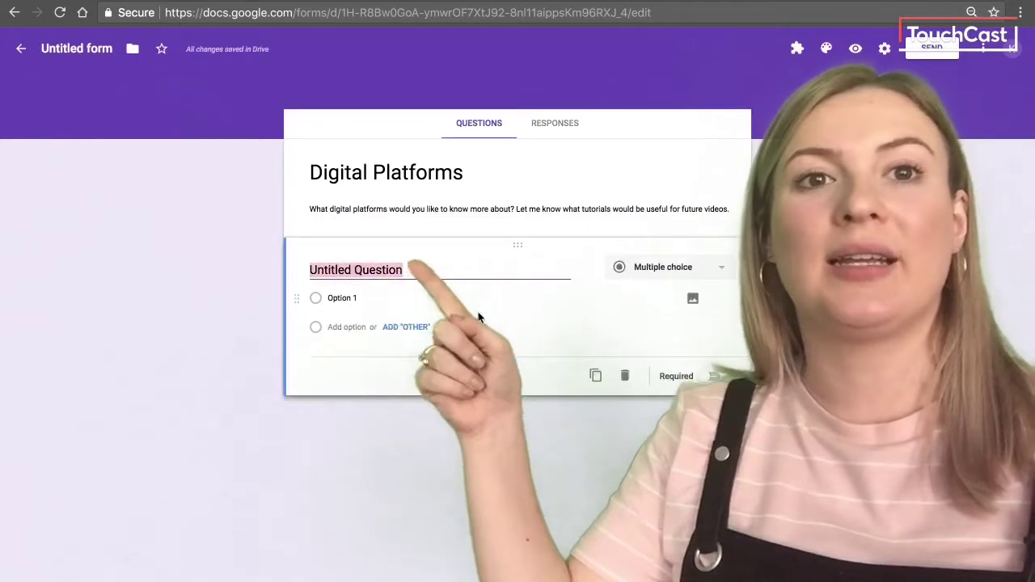
type("Digital Pla")
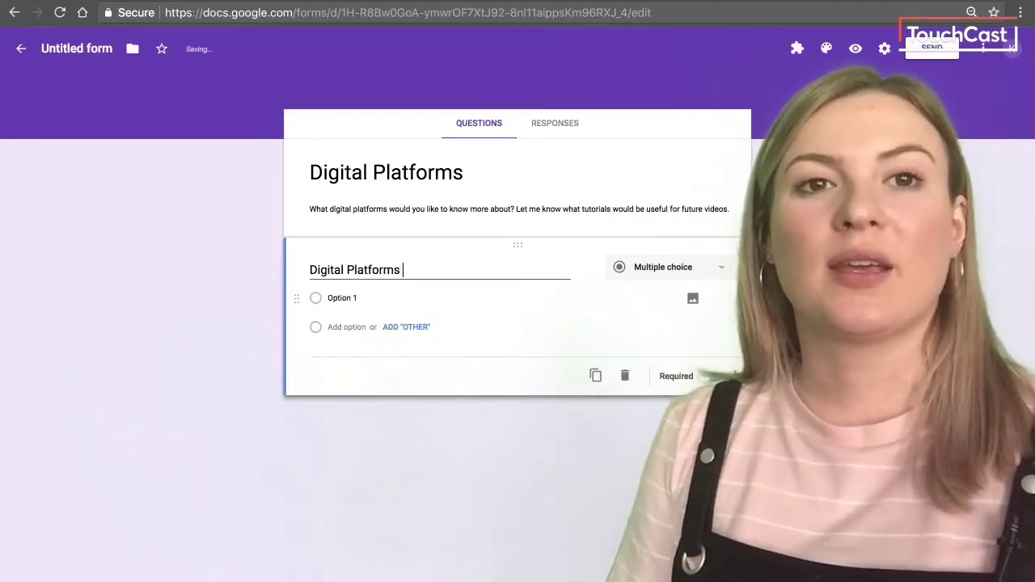
type("tform Choi")
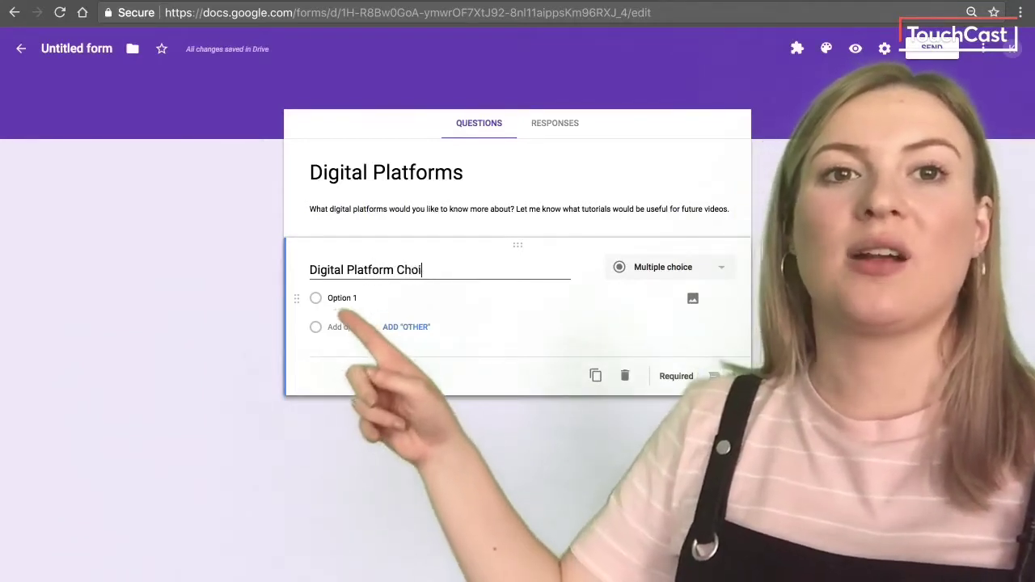
type("ces")
- Fill in the question's first two answer options as "Using Touchcast" and "Using Twitter for business"
left_click(372, 298)
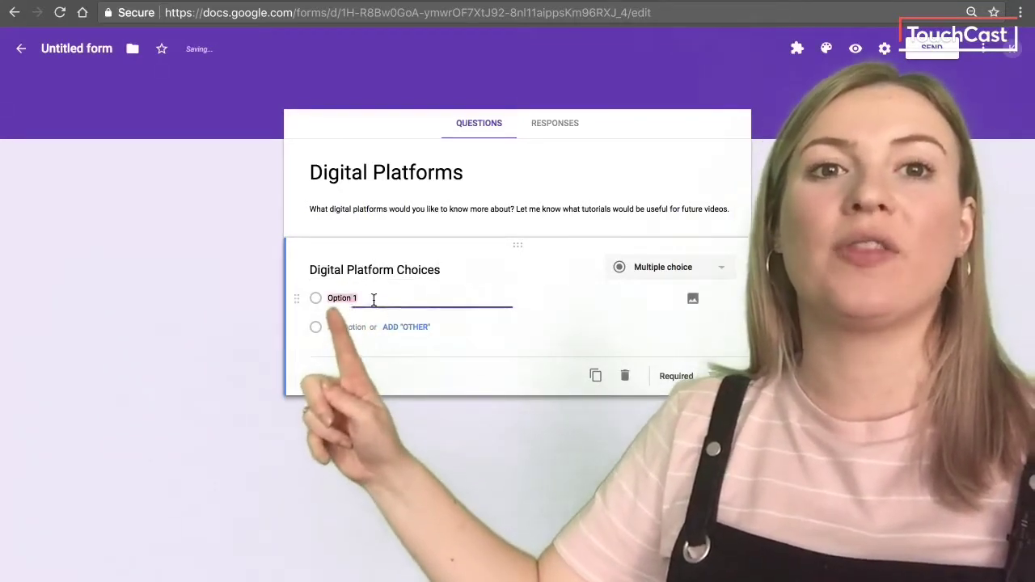
type("Using Touchcast")
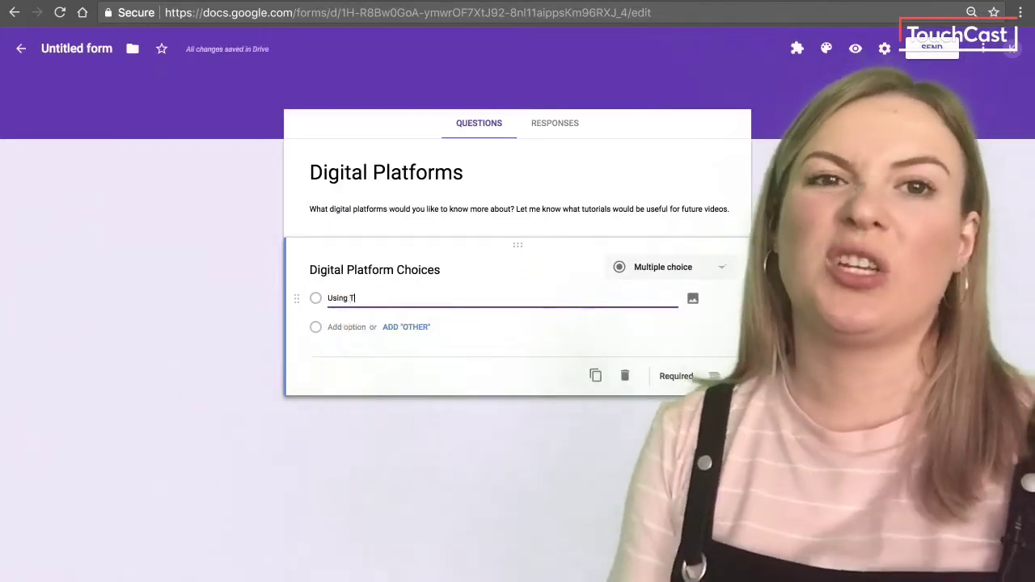
left_click(354, 325)
key("BackSpace")
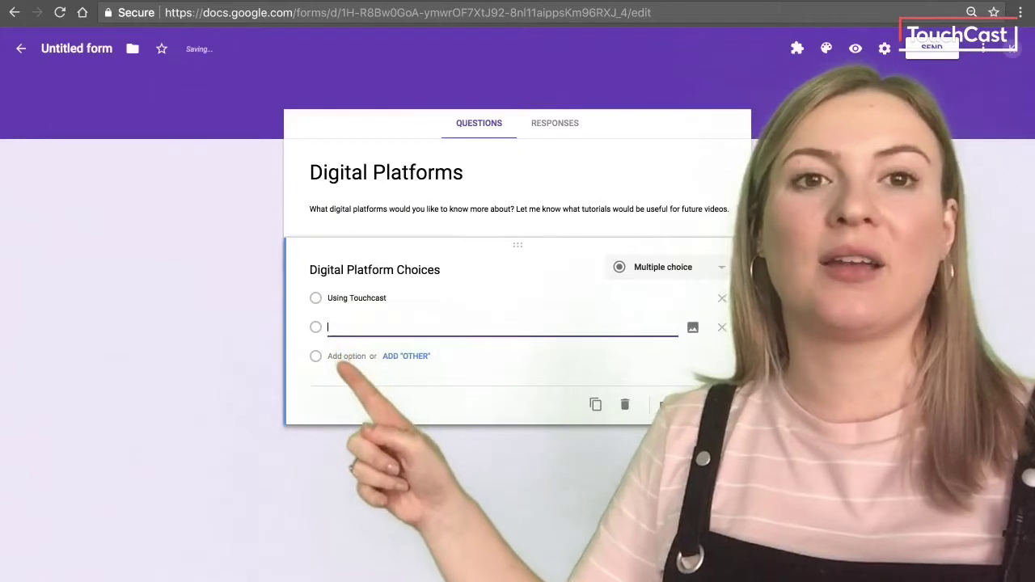
type("Using ")
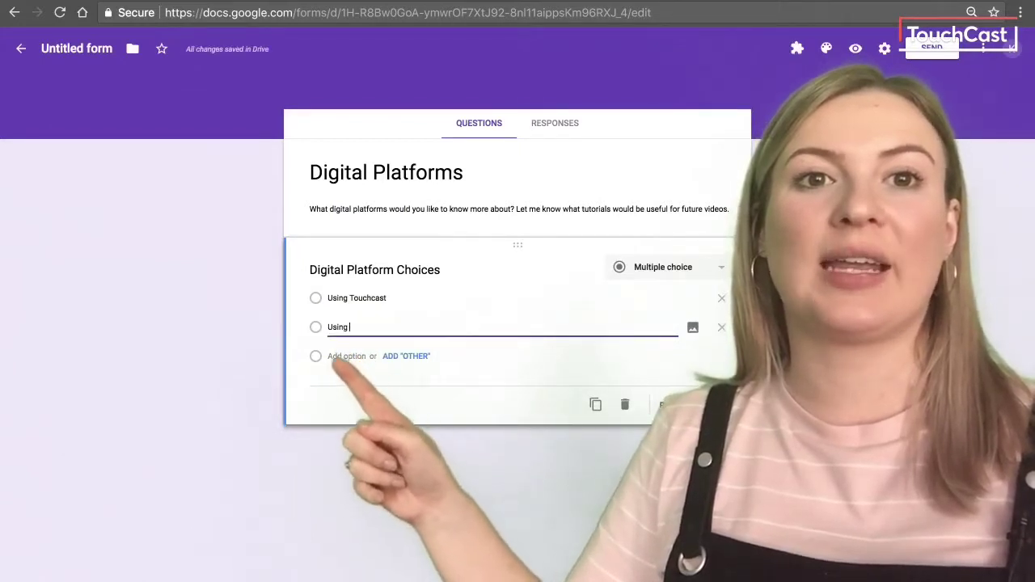
type("Twitter for ")
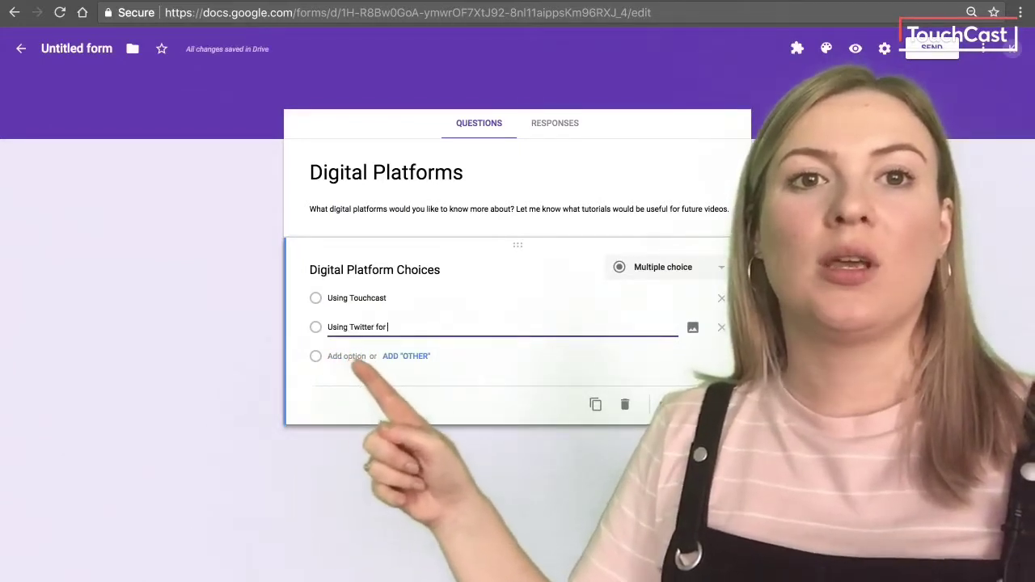
type("business")
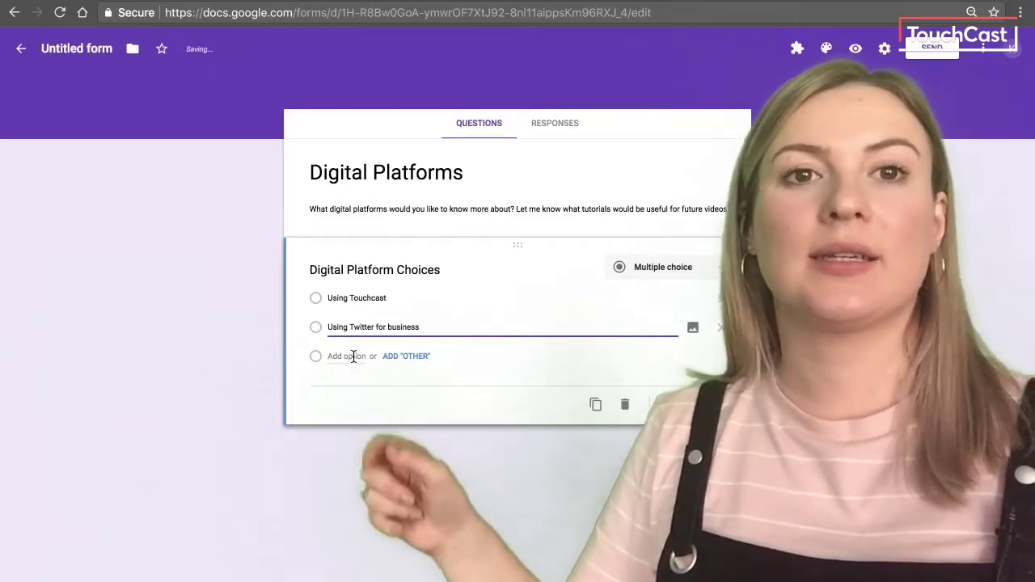
- Add a third answer option reading "Google Suite (docs, forms, sheets etc)"
left_click(354, 356)
type("Goof")
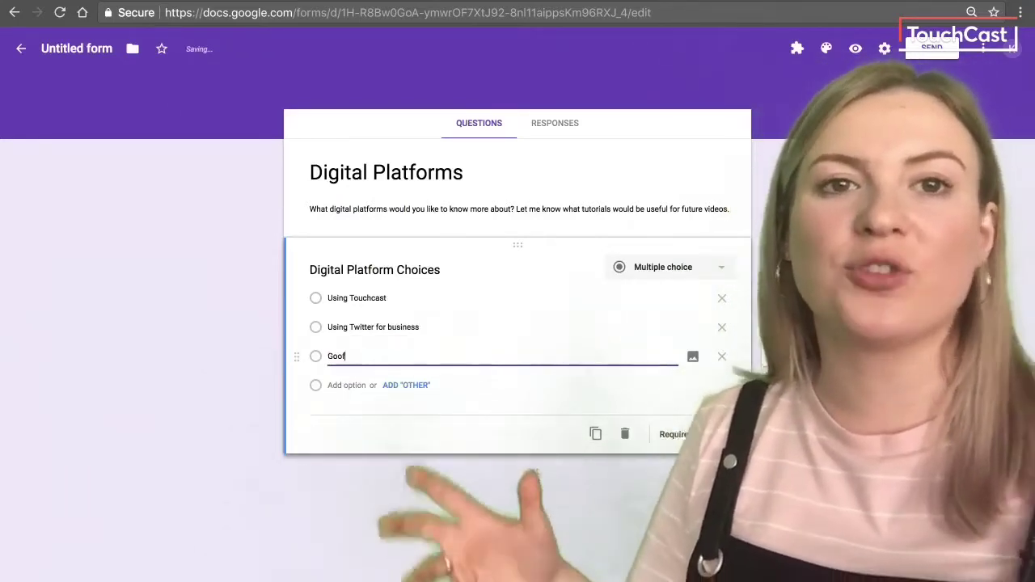
key("BackSpace")
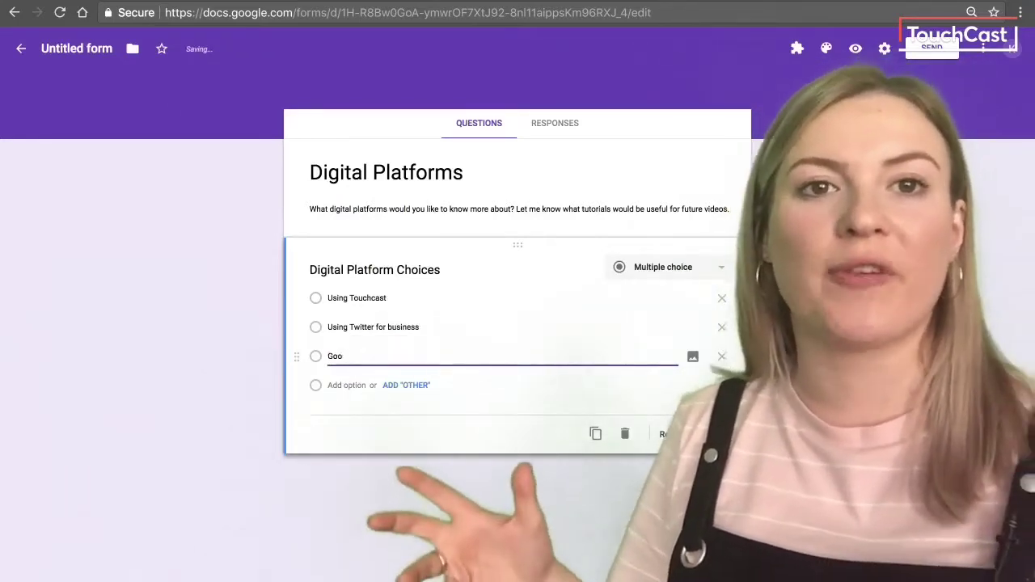
type("gle")
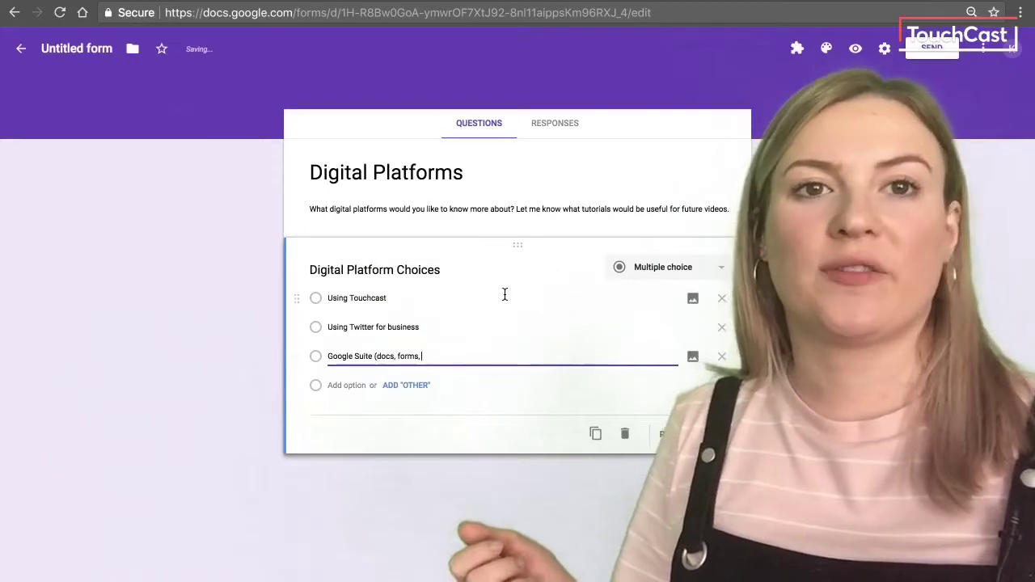
type("Suite (docs, forms, sheets etc)")
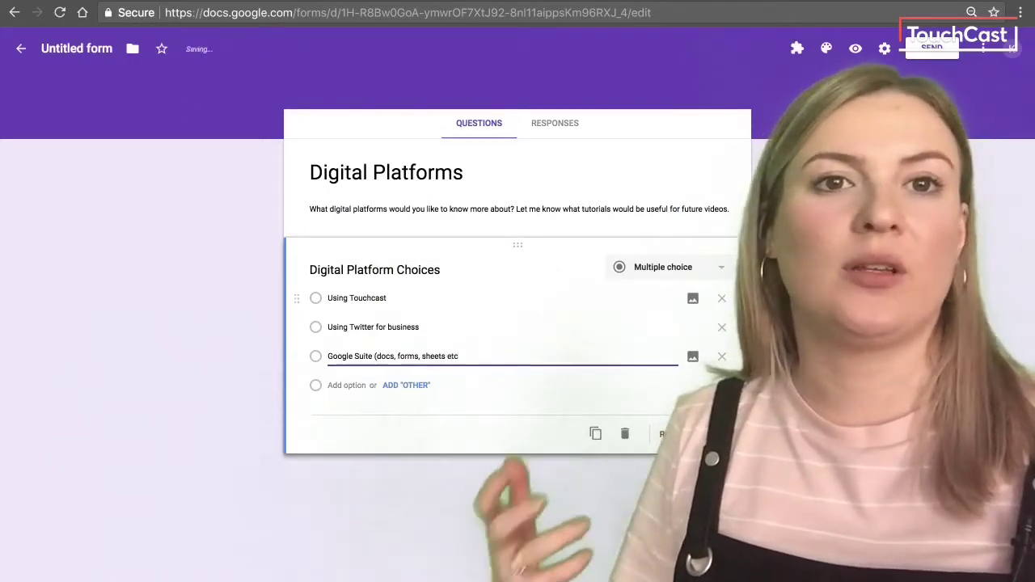
- Add a fourth answer option reading "Uploading a video to YouTube"
left_click(347, 385)
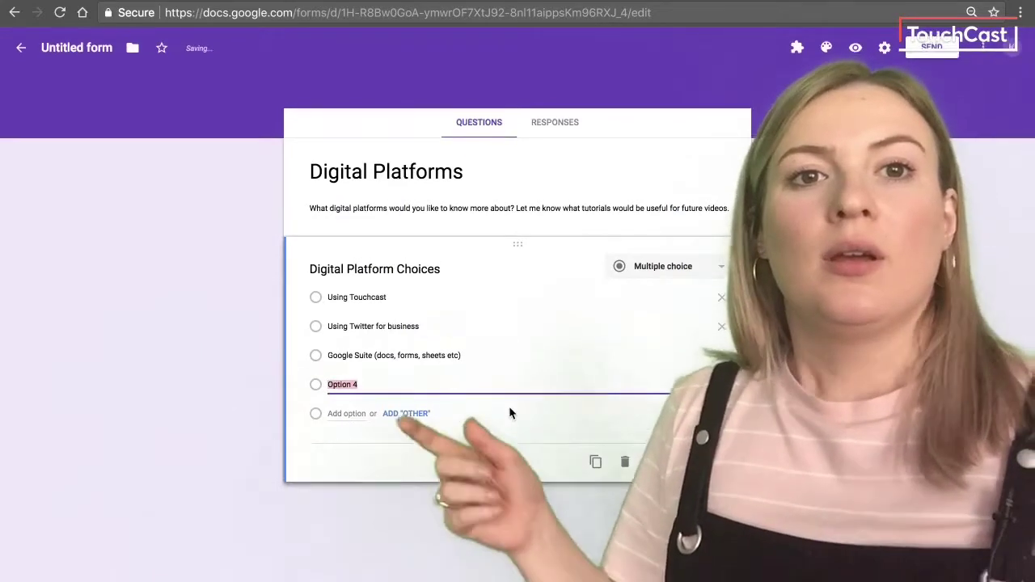
key("BackSpace")
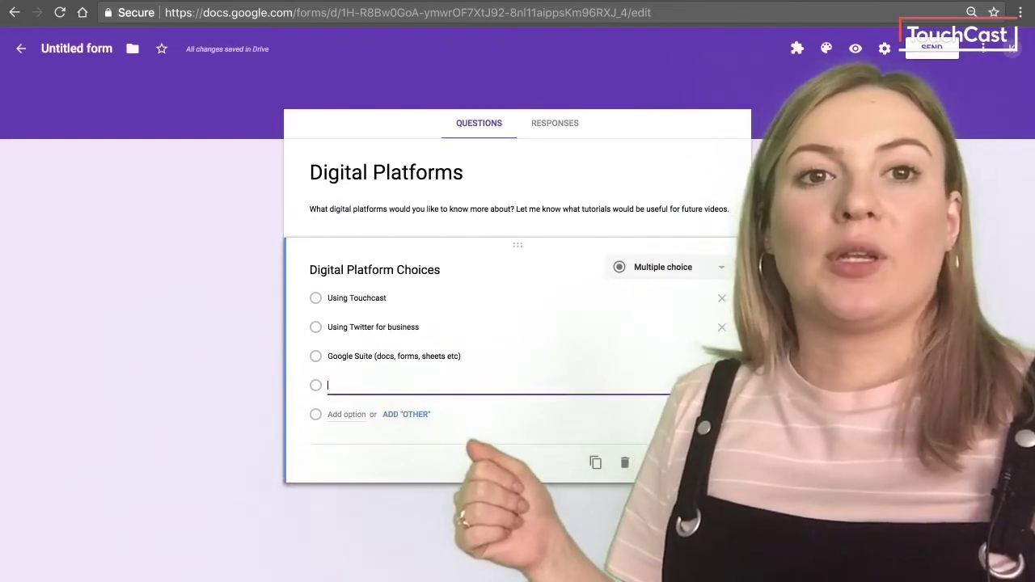
type("Uploading a video to YouTube")
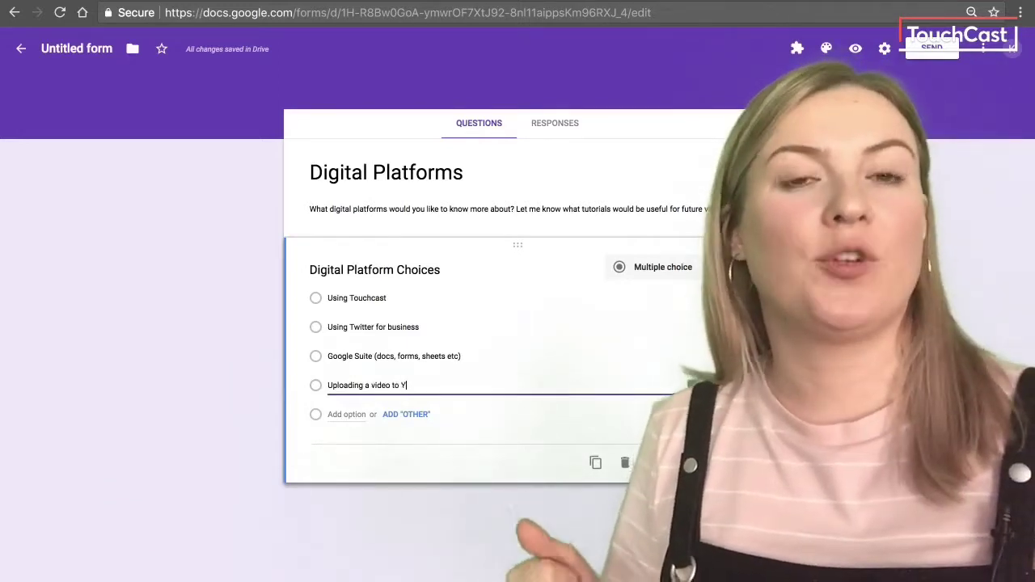
- Add a fifth answer option "YouTube Captions", followed by an "Other" option for free answers
left_click(347, 414)
type("YouTube")
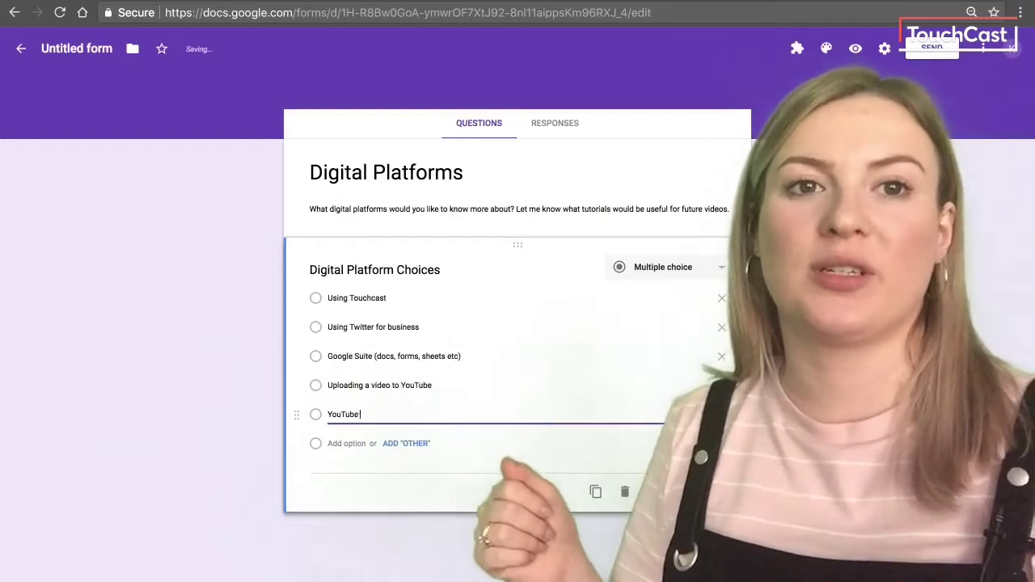
type(" Captio")
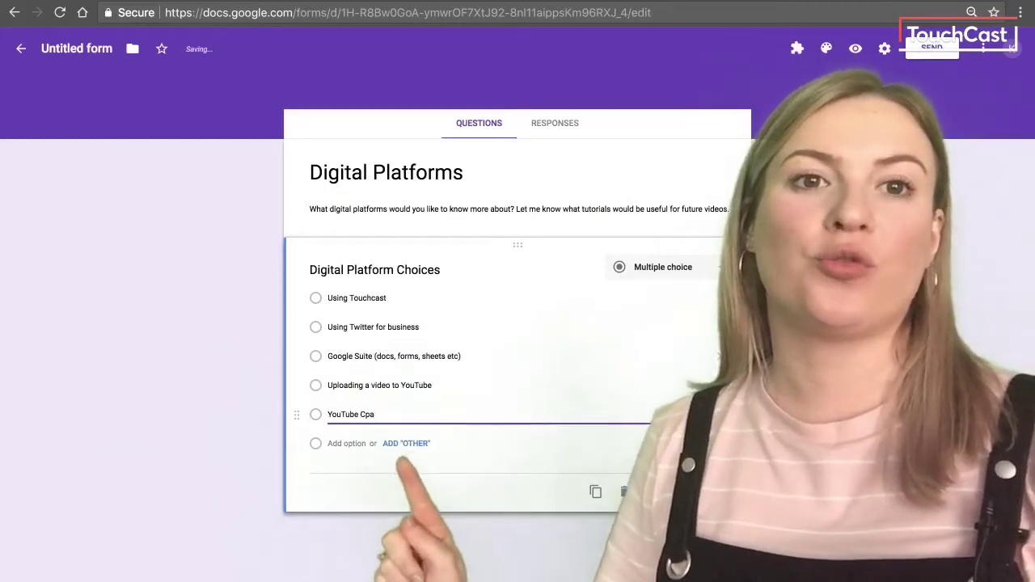
type("ns")
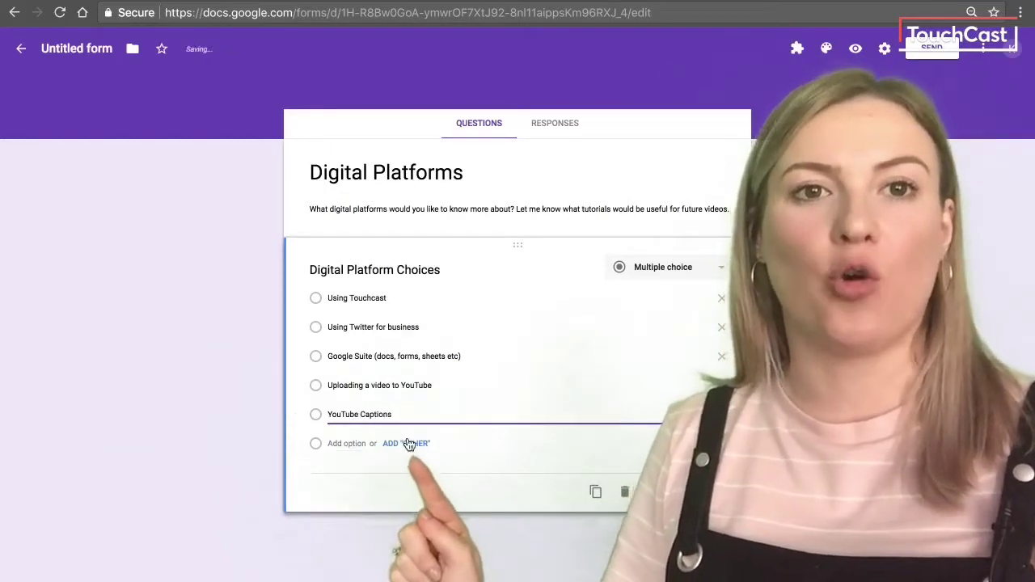
left_click(406, 443)
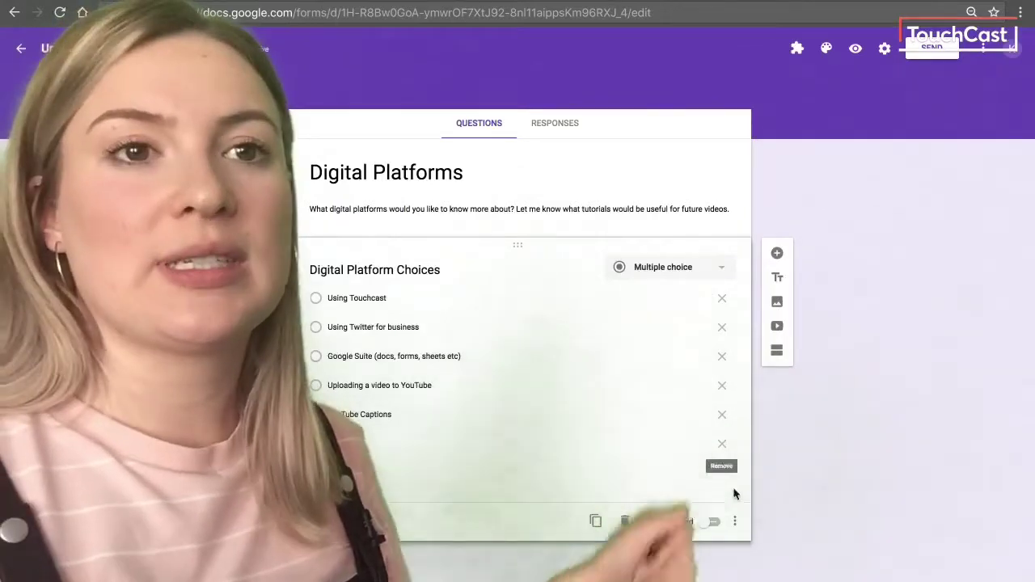
left_click(736, 522)
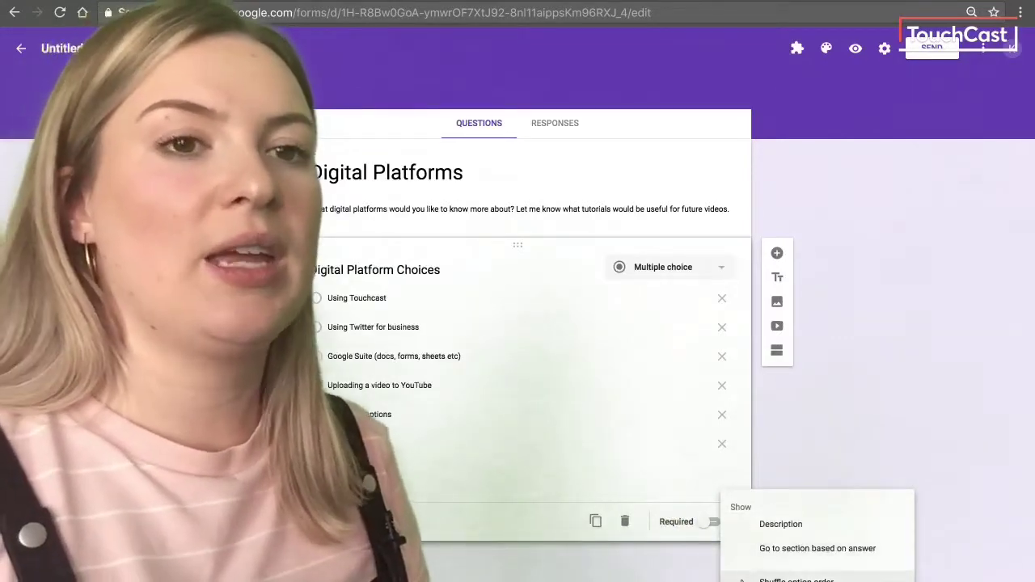
left_click(681, 481)
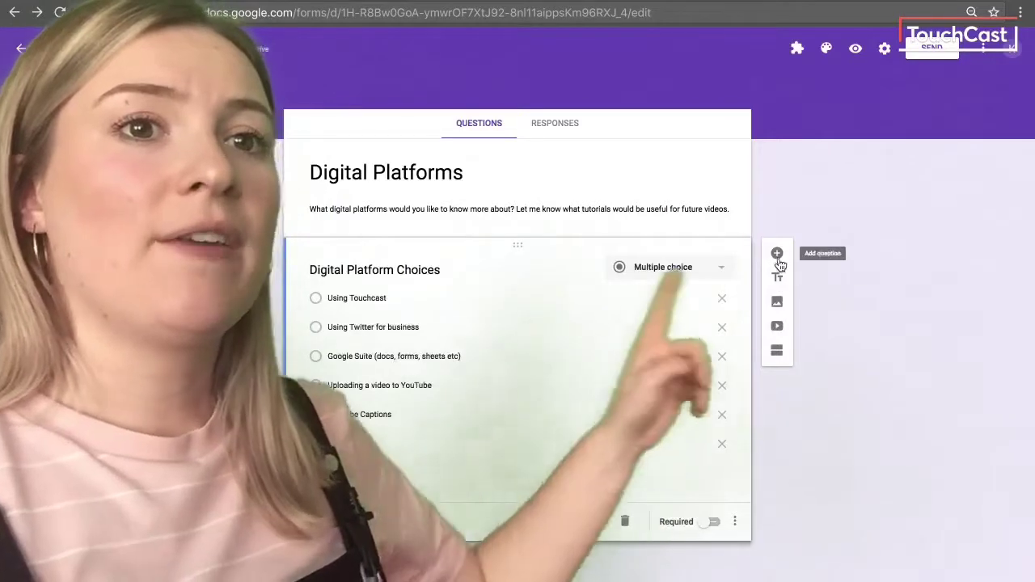
- Add a new question below the first one, titled "You can add a second question here"
left_click(777, 253)
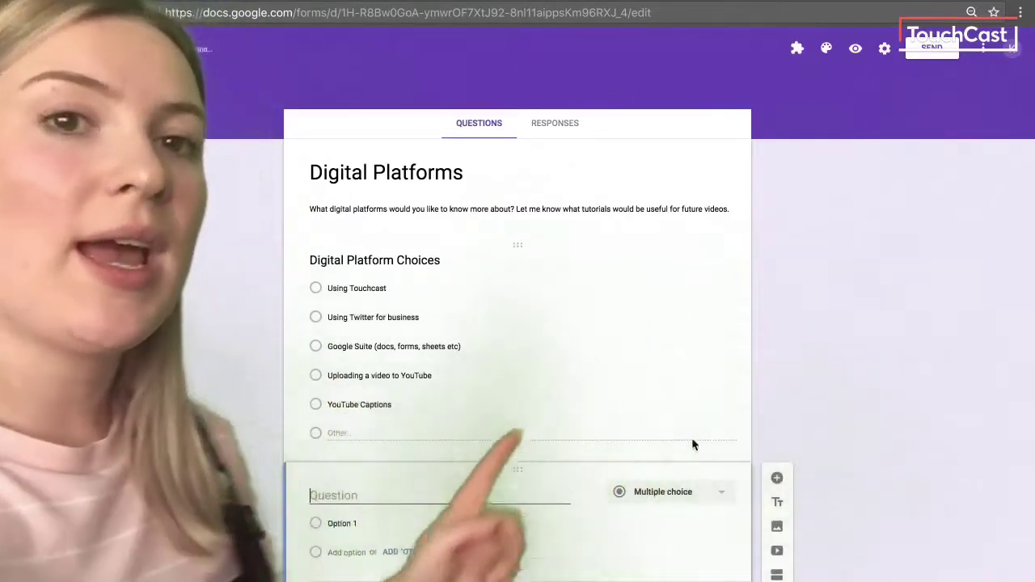
type("You can add a second question here")
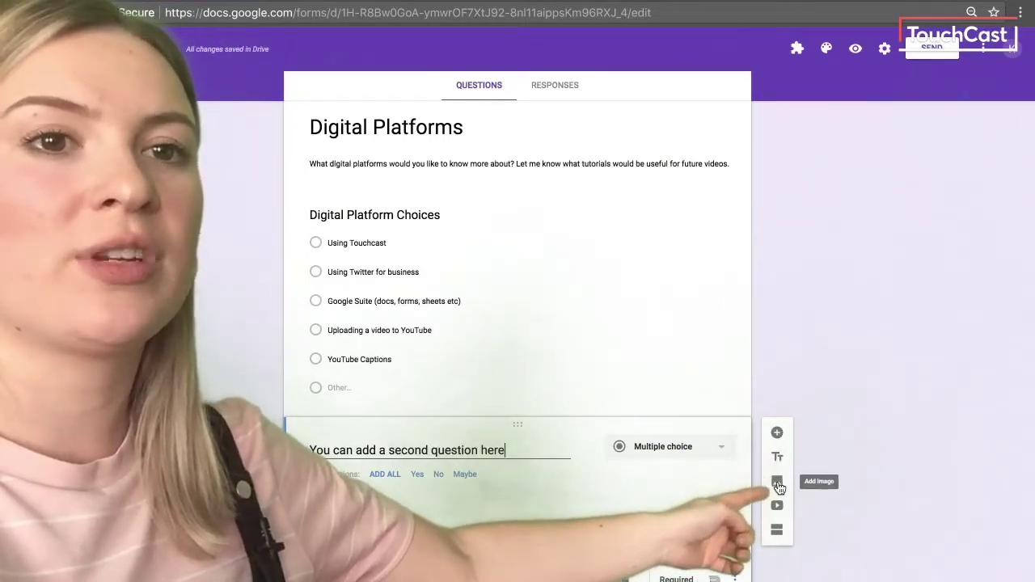
- Insert the picture "Paisley George St.jpg" from the computer below the second question
left_click(777, 481)
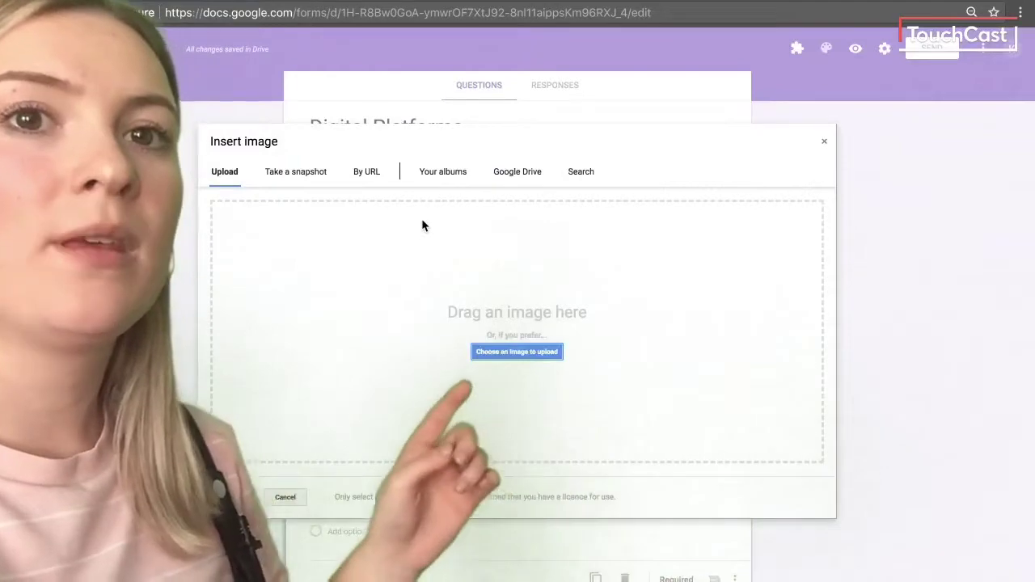
left_click(527, 354)
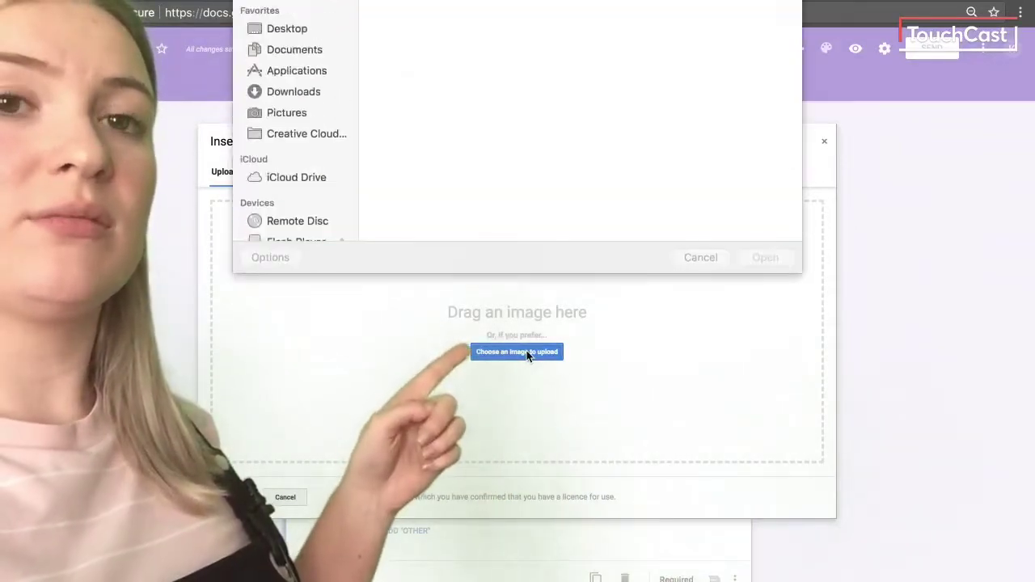
scroll(541, 144, "down", 8)
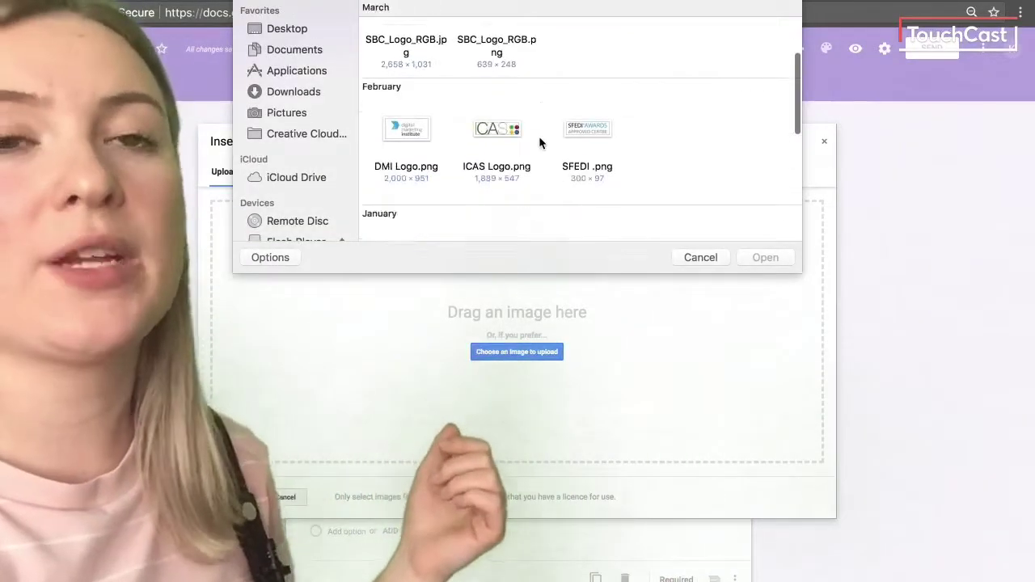
scroll(540, 143, "down", 4)
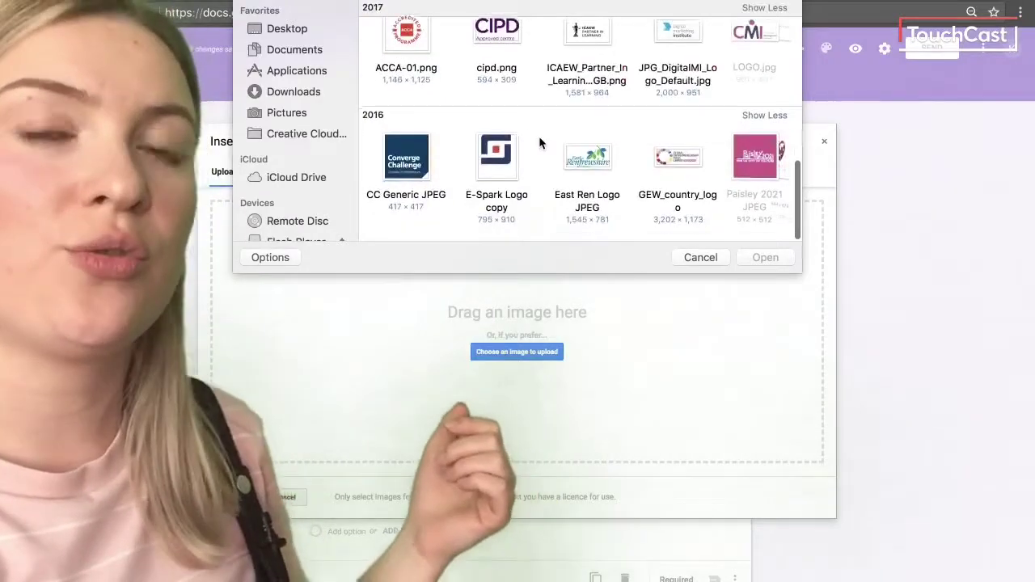
left_click(294, 118)
double_click(407, 55)
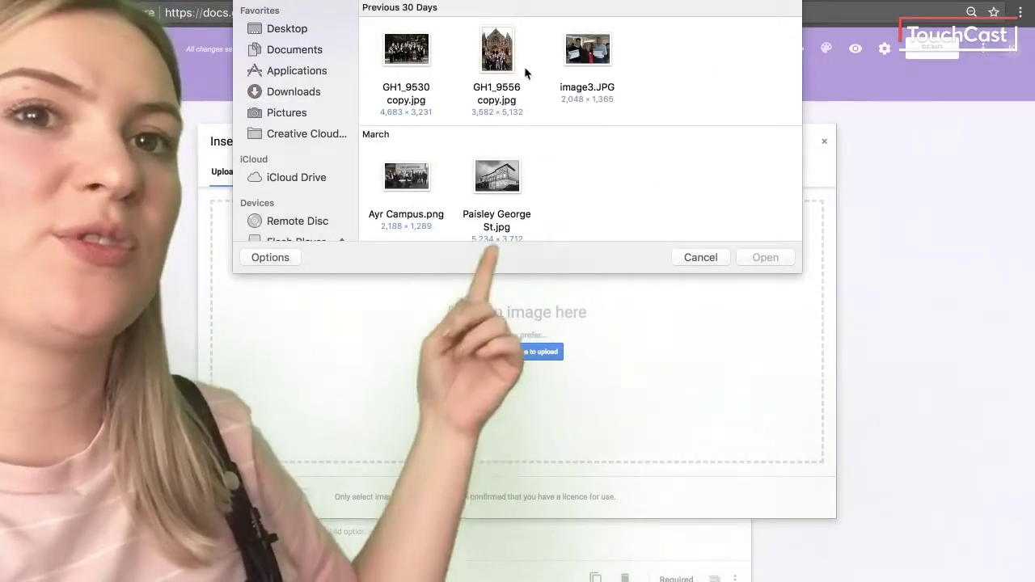
double_click(503, 188)
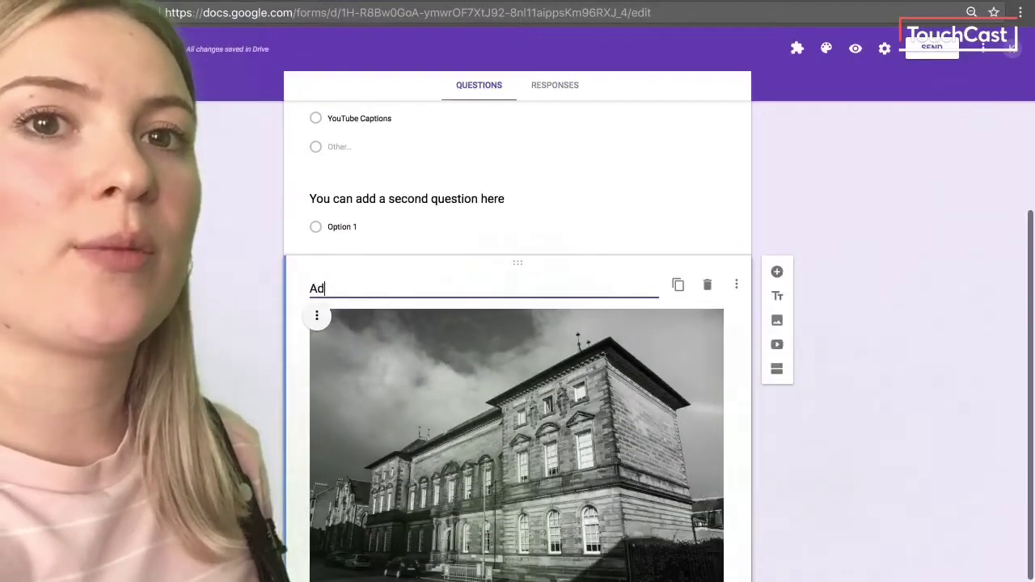
- Give the inserted building image the title "Add a title here"
type("ere")
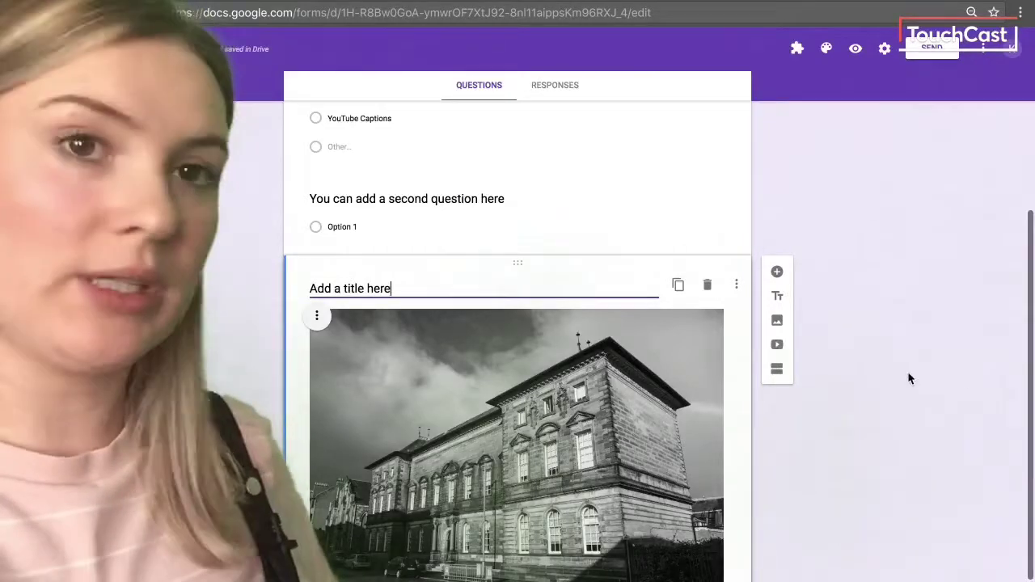
left_click(890, 390)
scroll(852, 422, "down", 1)
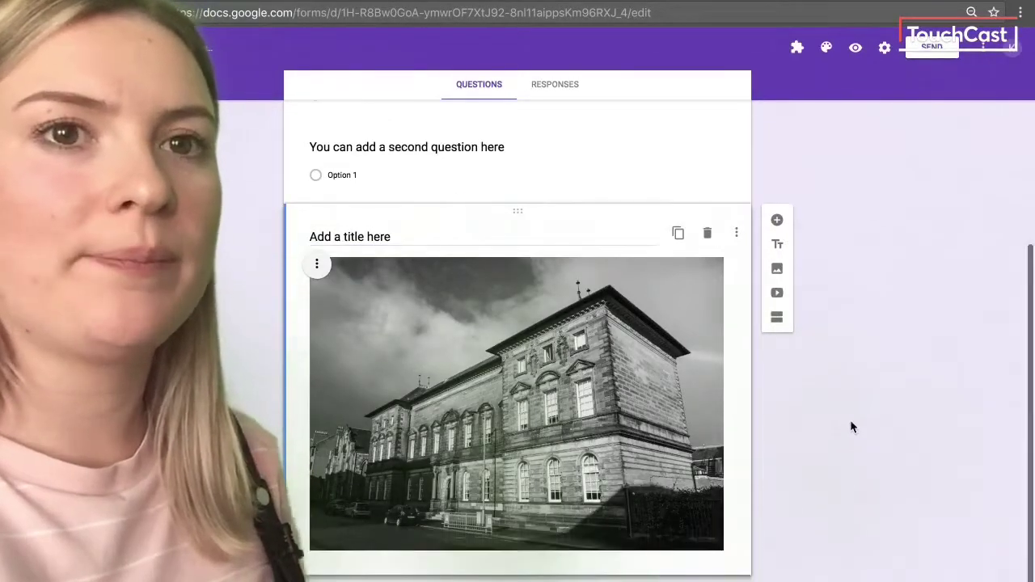
- Move the titled building image above the "Digital Platform Choices" question, directly below the form description
scroll(547, 228, "up", 1)
scroll(545, 229, "up", 2)
left_click_drag(515, 349, 516, 259)
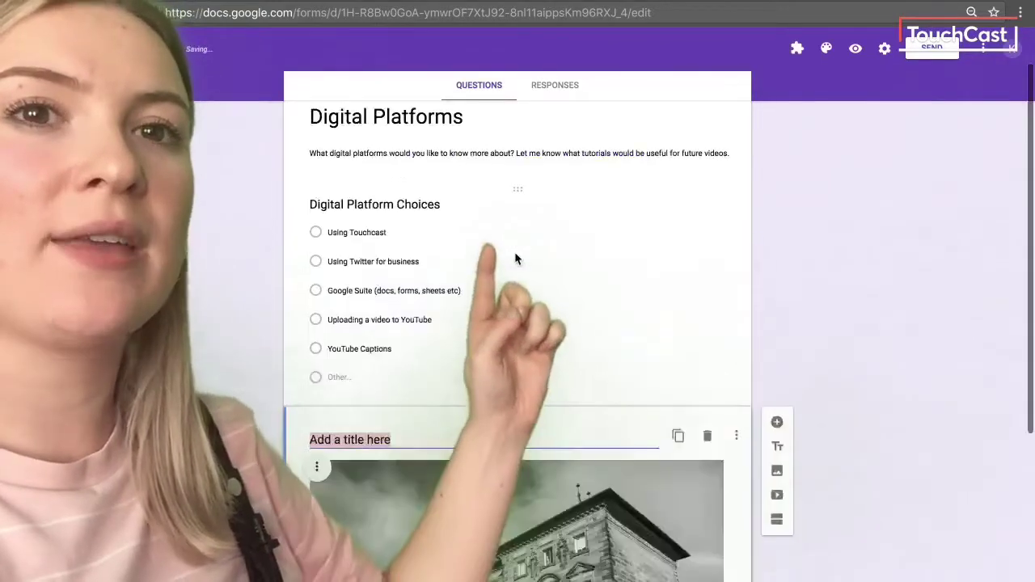
left_click_drag(517, 473, 510, 229)
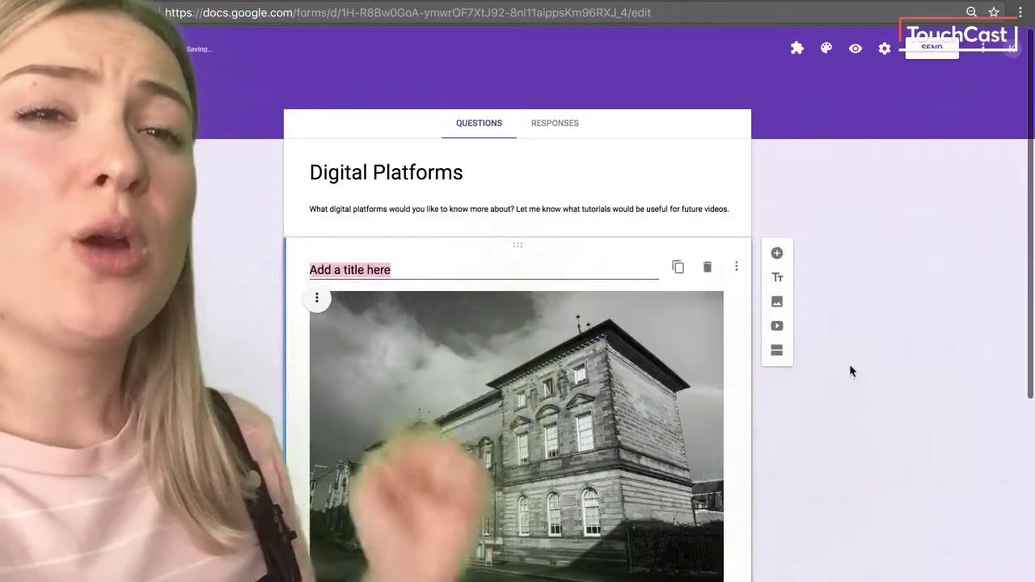
scroll(849, 371, "down", 3)
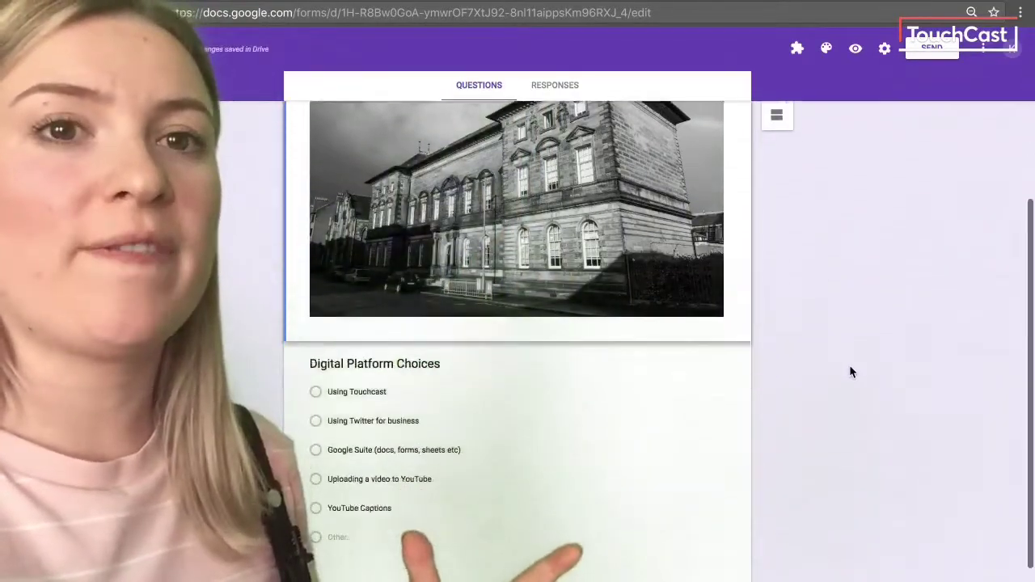
scroll(850, 371, "down", 1)
- Change the form's theme colour to grey
scroll(850, 371, "up", 5)
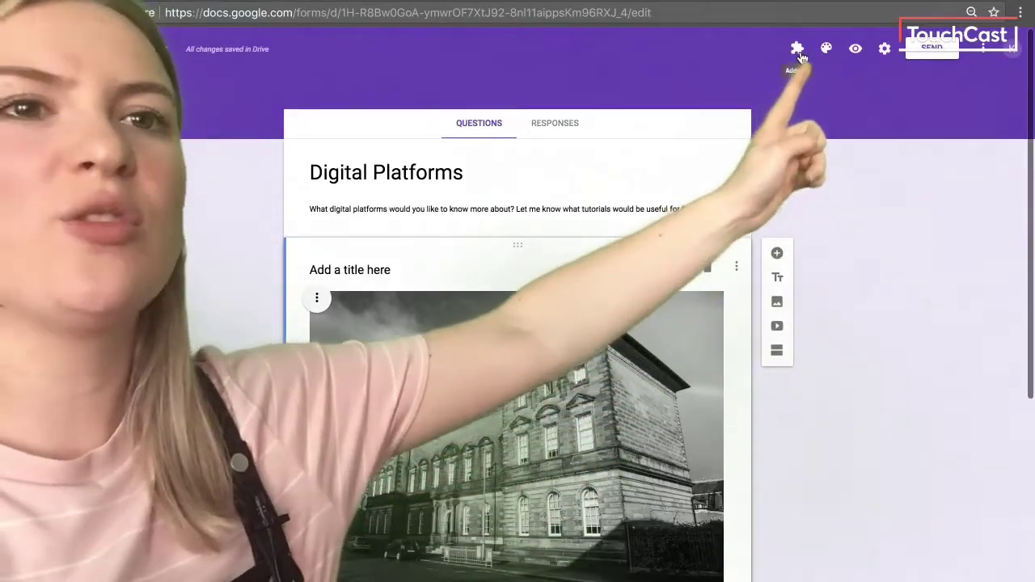
left_click(827, 50)
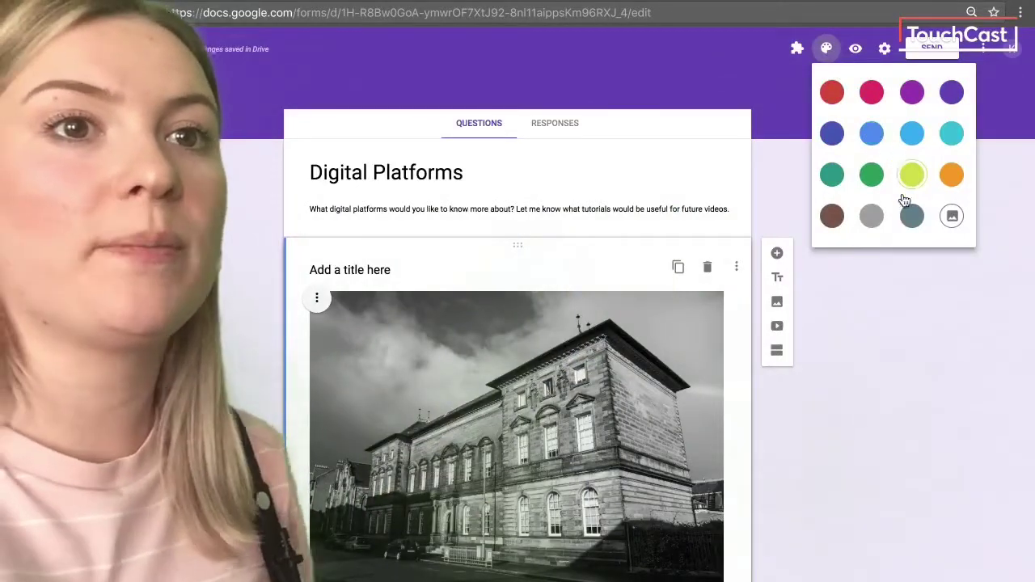
left_click(874, 217)
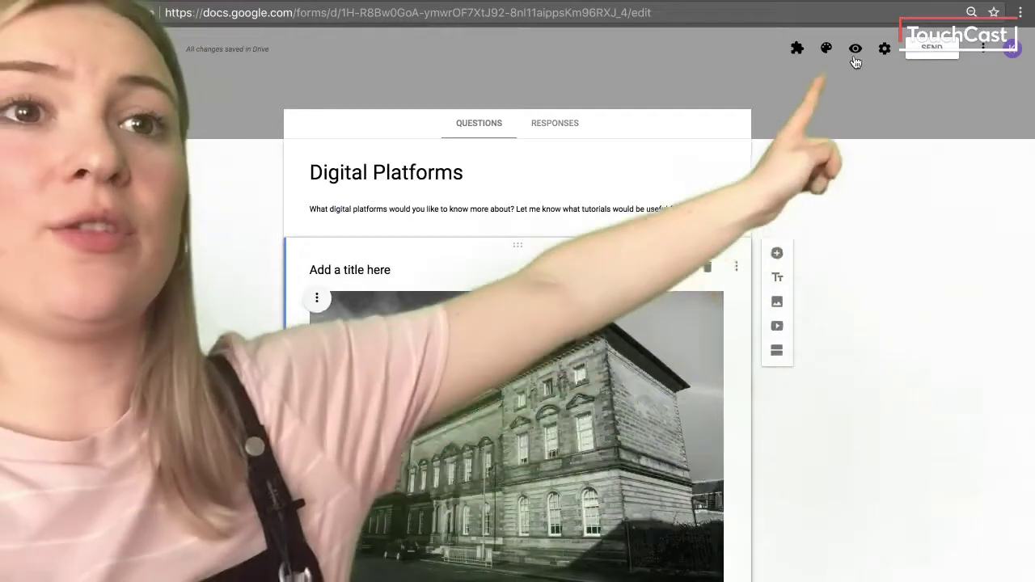
- Preview the form as respondents see it, check the image and both questions, and return to editing
left_click(854, 52)
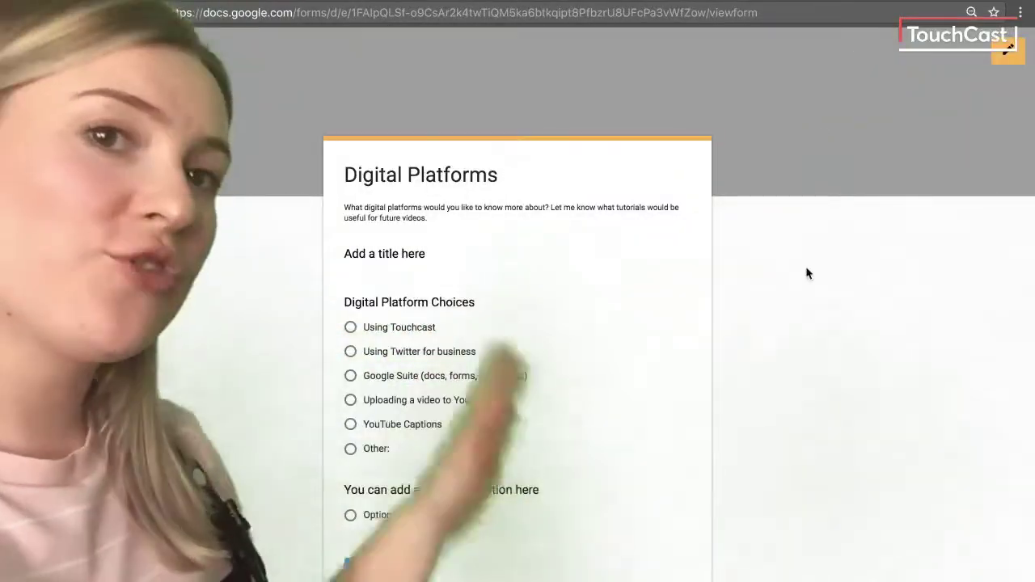
scroll(807, 272, "down", 2)
scroll(807, 274, "down", 2)
scroll(807, 274, "up", 2)
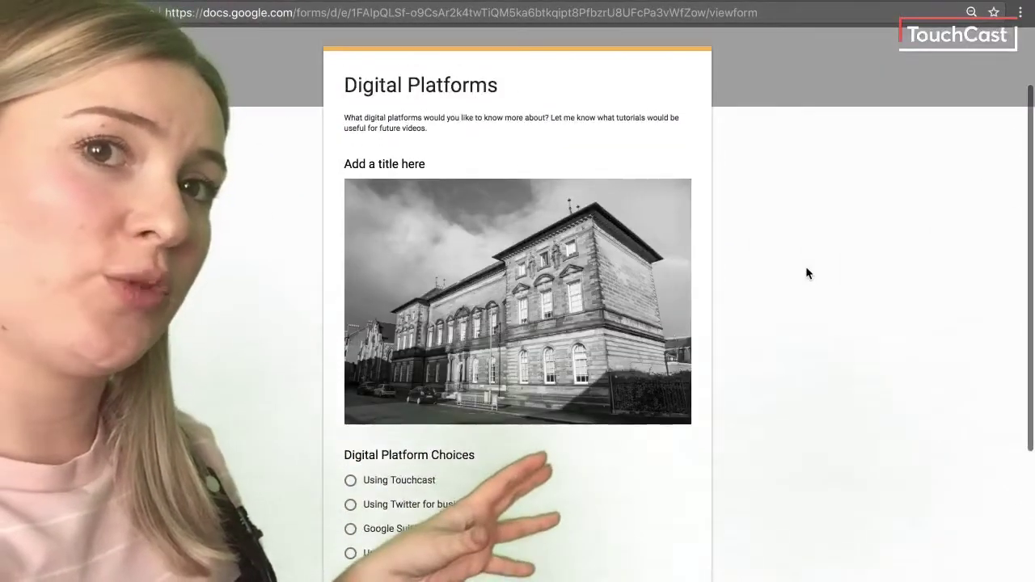
scroll(807, 274, "down", 1)
scroll(807, 273, "down", 5)
scroll(807, 274, "up", 8)
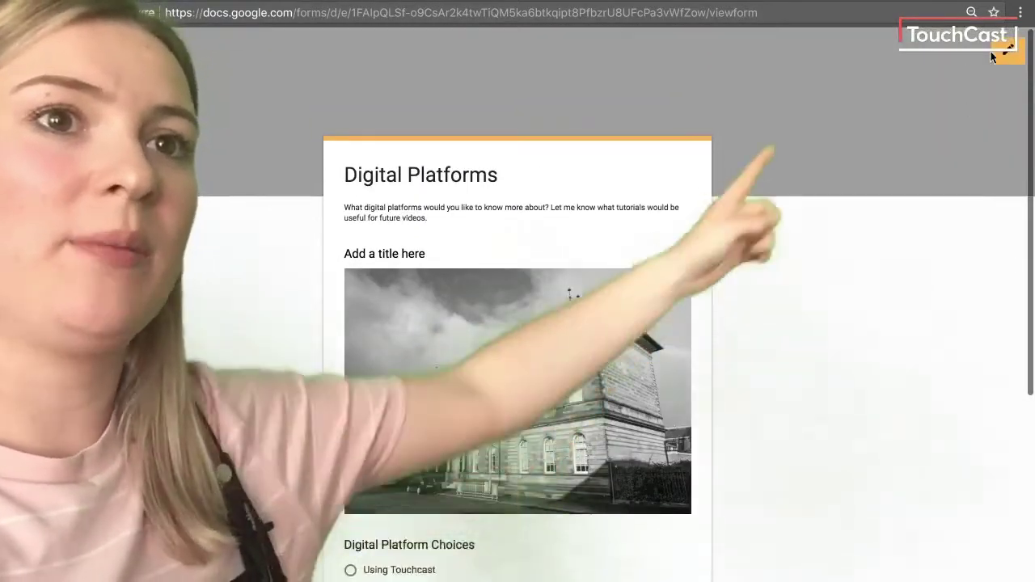
left_click(1003, 60)
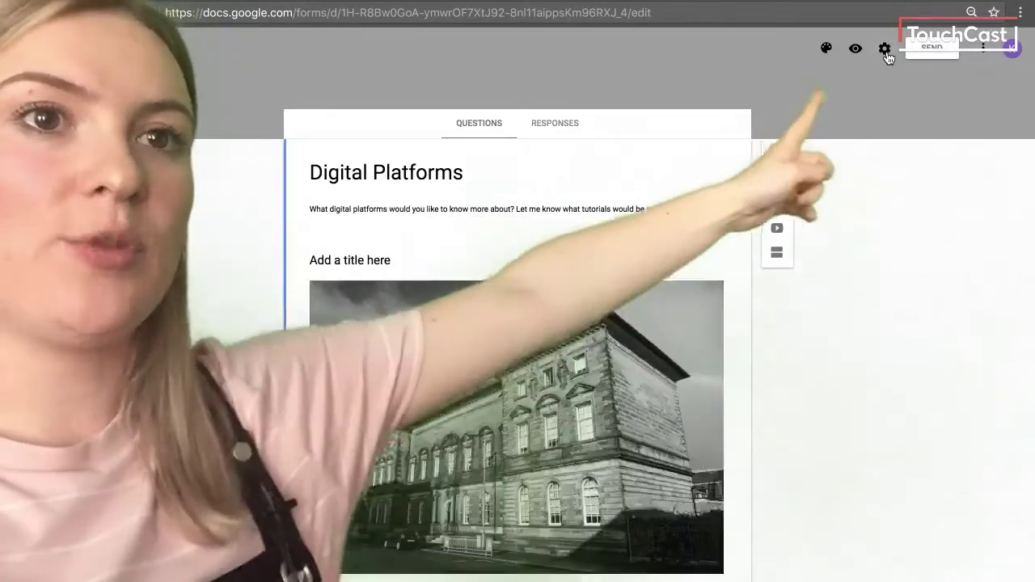
- Lift the restriction to University of the West of Scotland users in the form settings, and switch the one-response limit on and off again
left_click(886, 50)
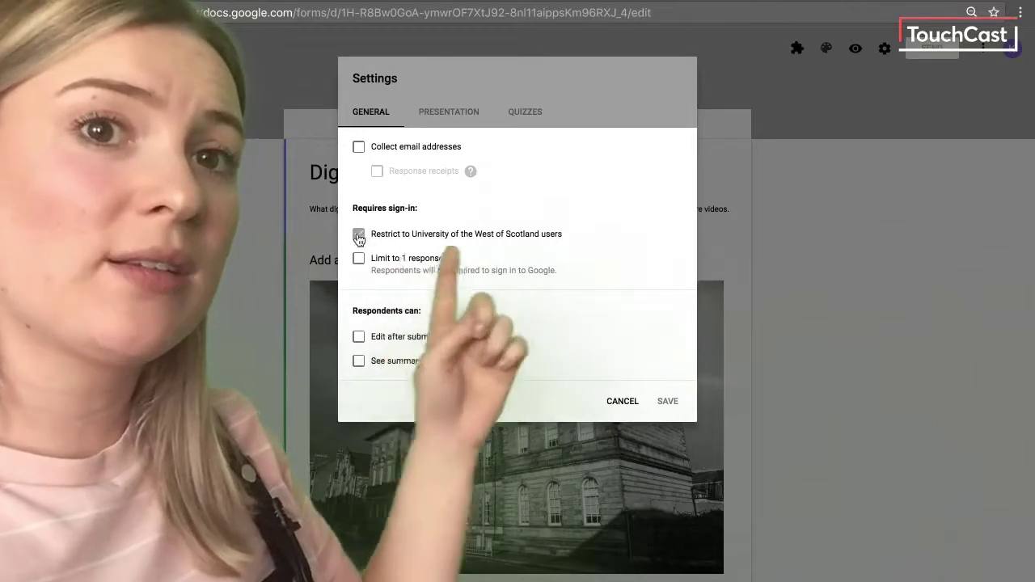
left_click(358, 236)
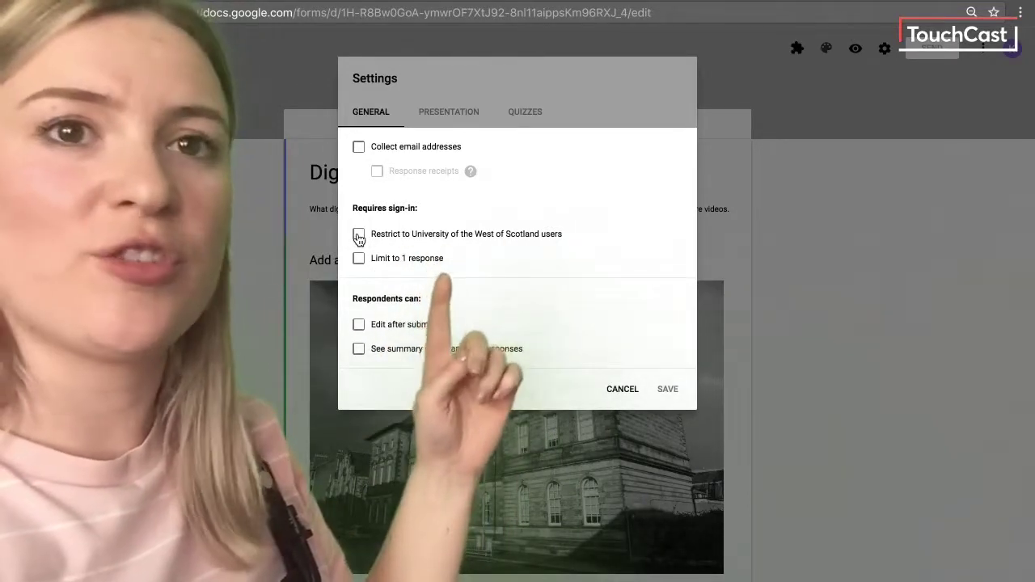
left_click(359, 261)
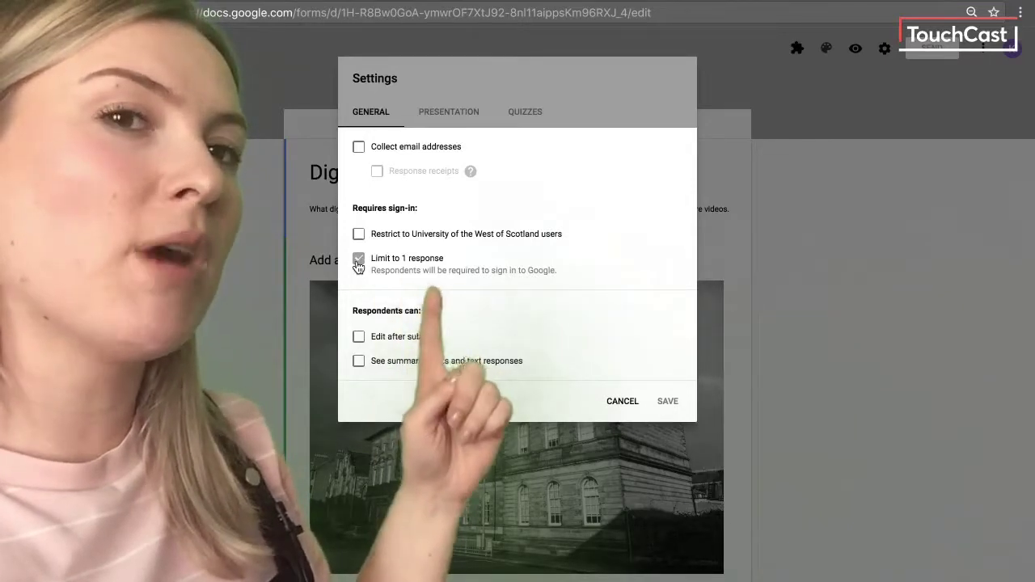
left_click(359, 265)
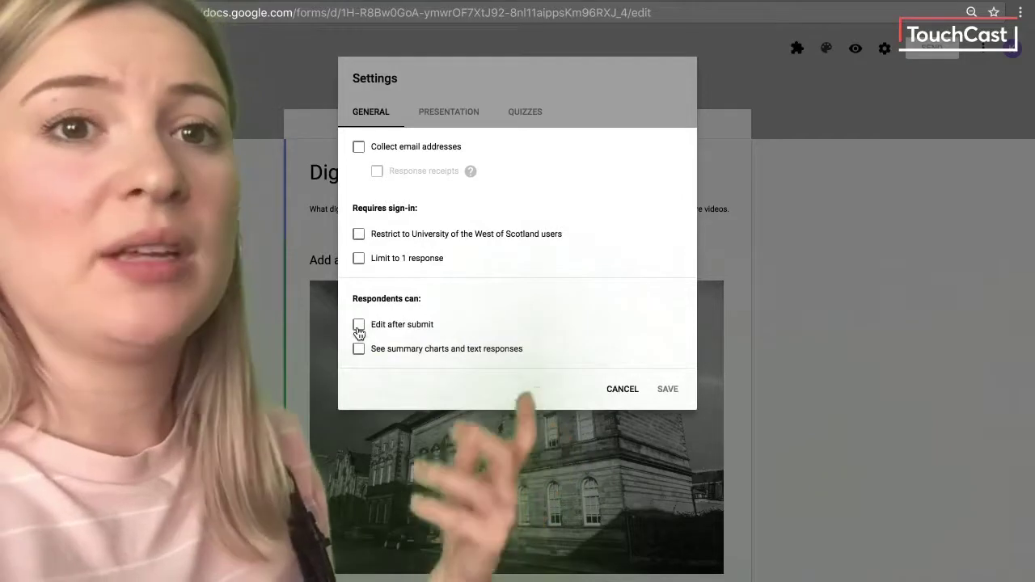
- Set the confirmation message to "Thanks for submitting an answer, I'll try to do a new video with your suggestion soon!" and save the settings
left_click(450, 114)
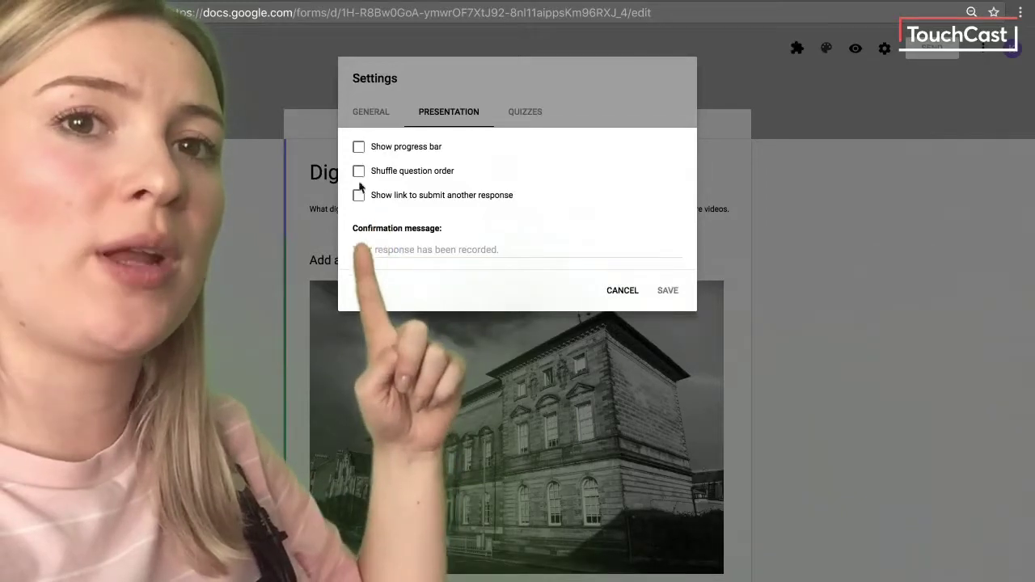
left_click(375, 250)
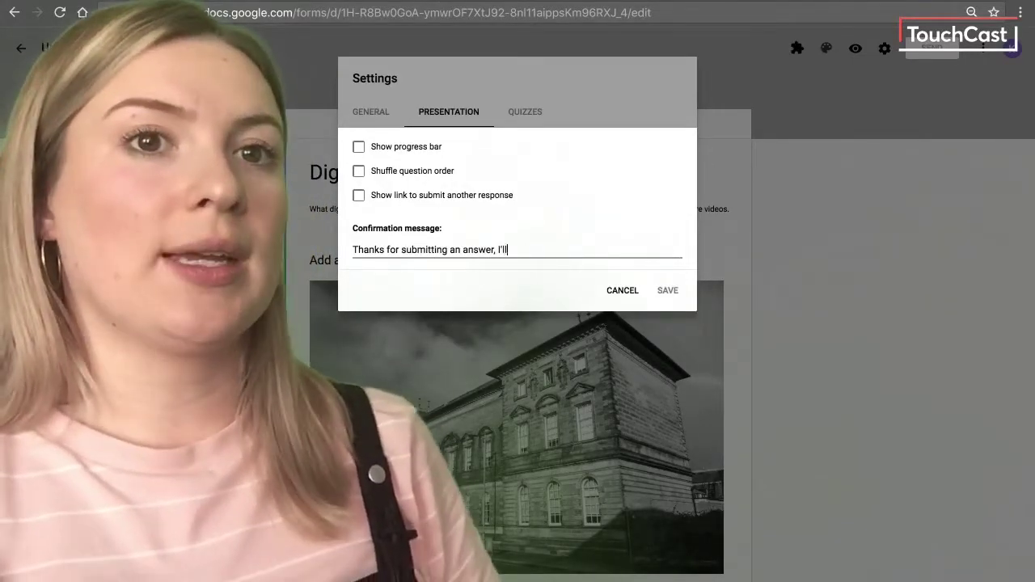
type("Thanks for submitting an answer, I'll")
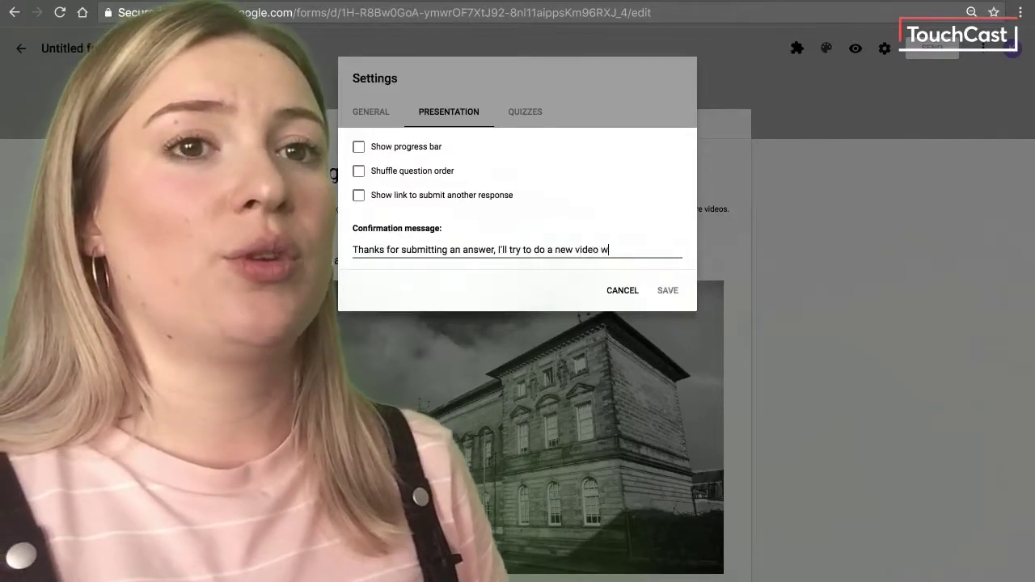
type("try to do a new video with your sugges")
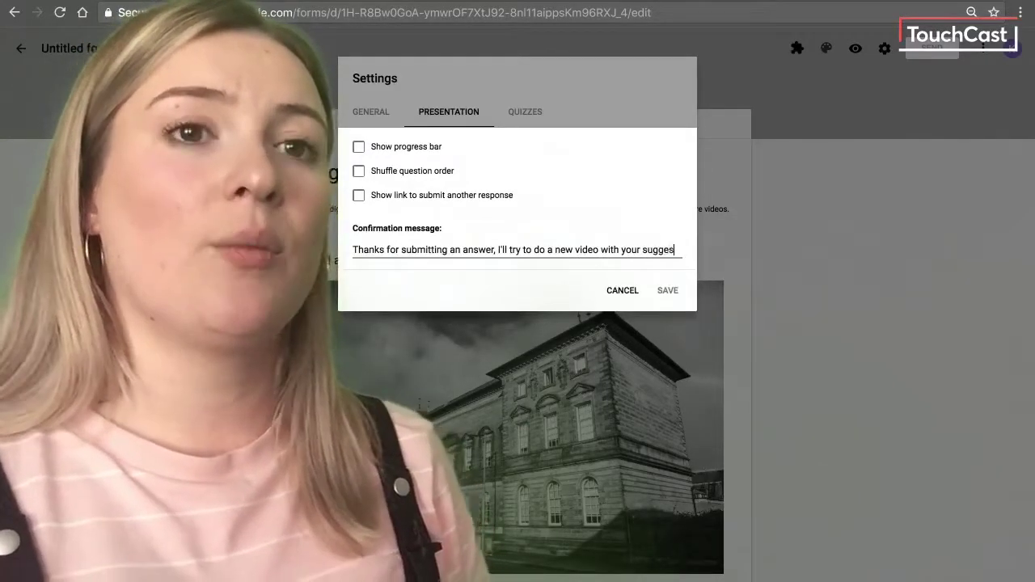
type("tion soon!")
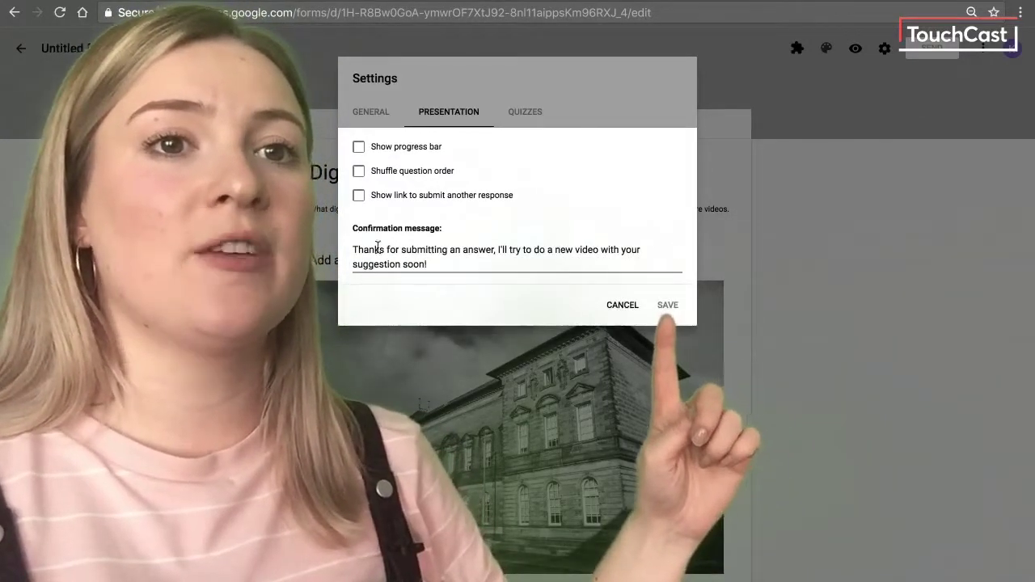
left_click(669, 311)
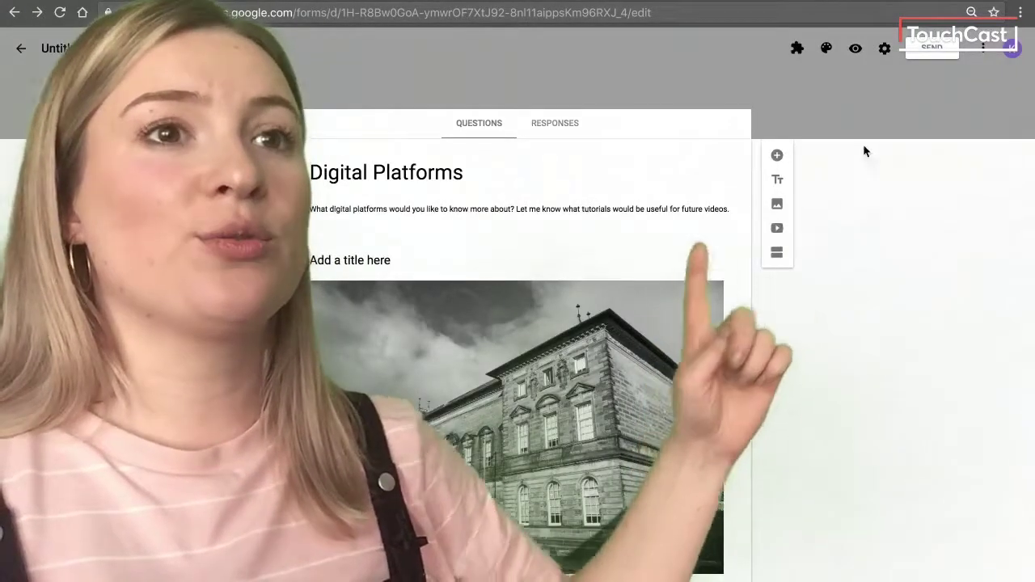
- Review the form's sending options, including the shortened link and the HTML embed code, without sending it
left_click(932, 48)
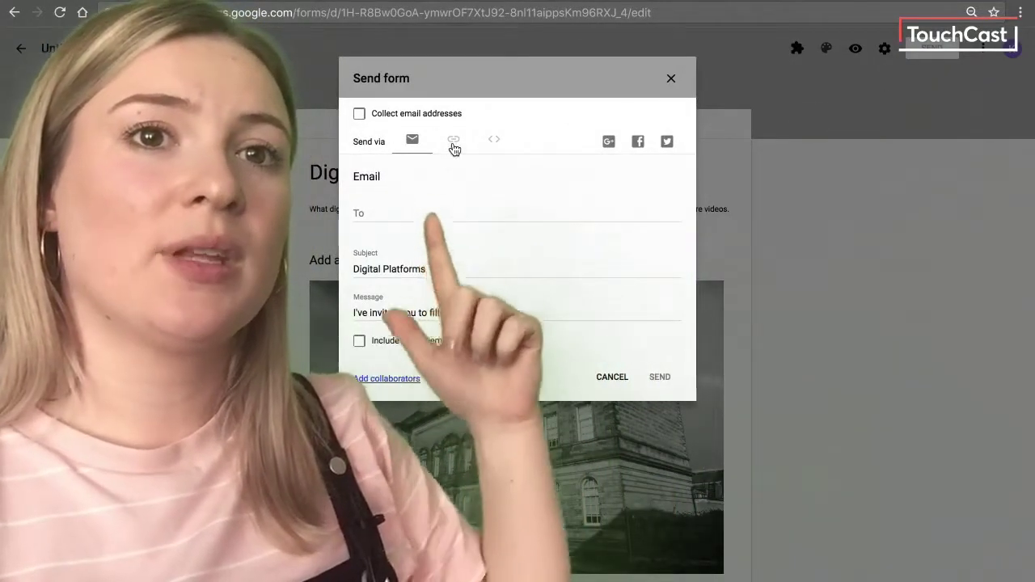
left_click(453, 144)
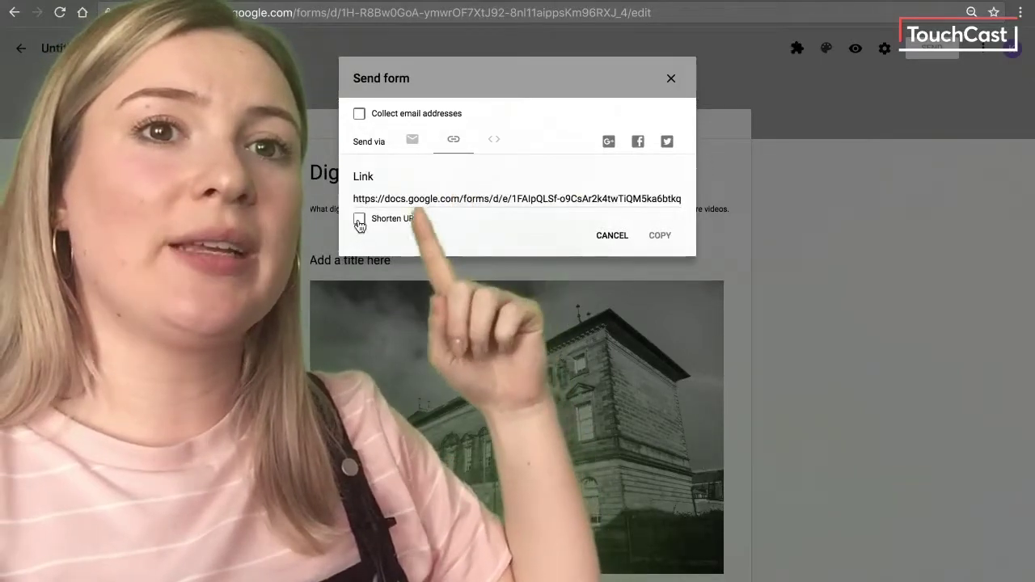
left_click(359, 222)
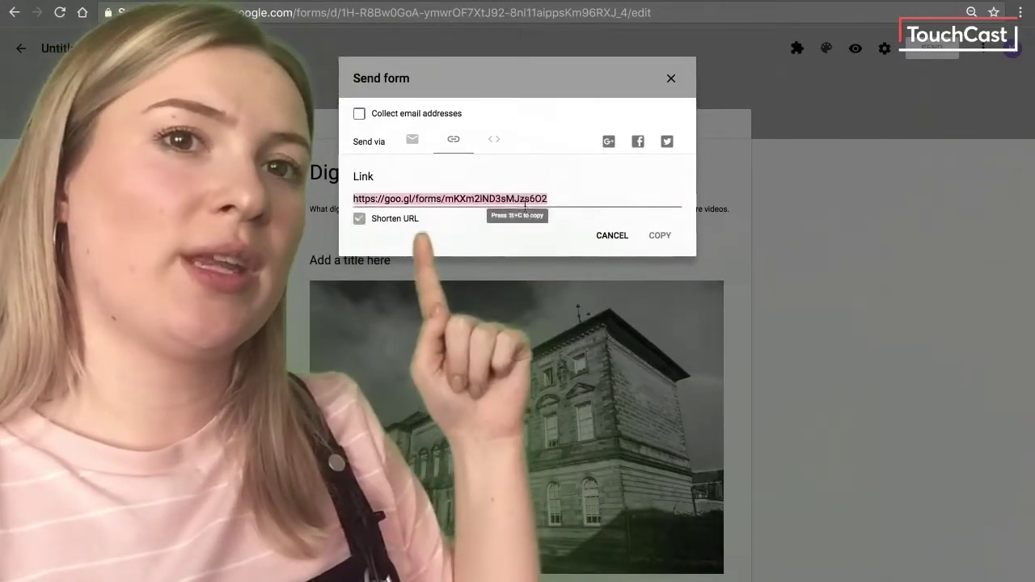
left_click(493, 142)
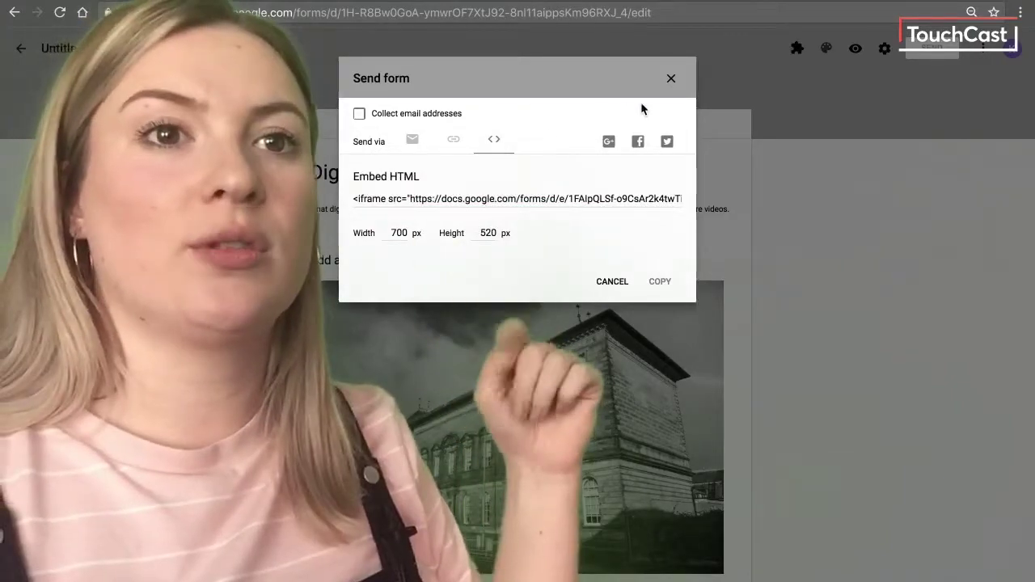
left_click(670, 80)
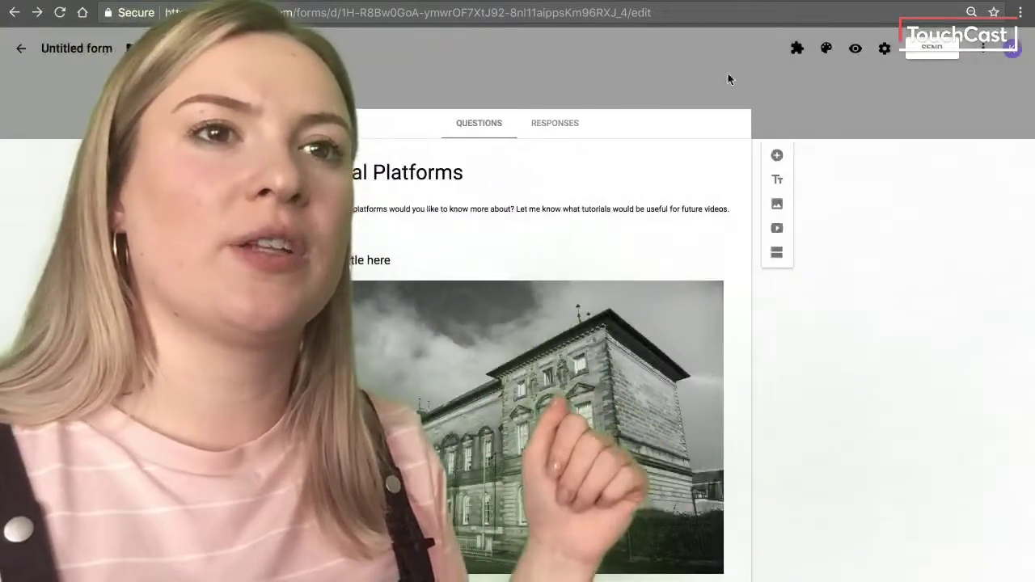
- Look over the default settings for new forms and questions in the preferences, and close them without changes
left_click(983, 50)
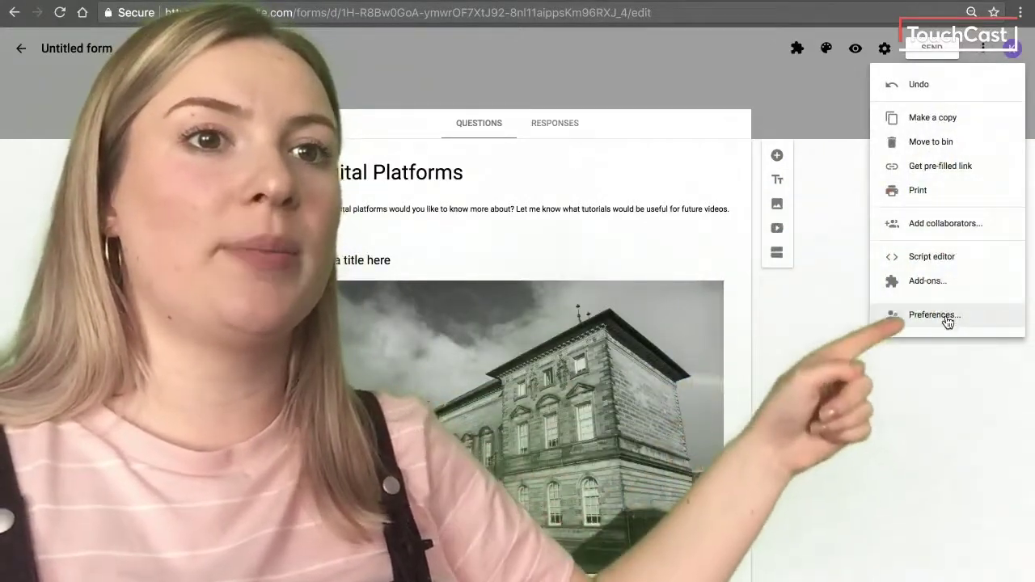
left_click(948, 321)
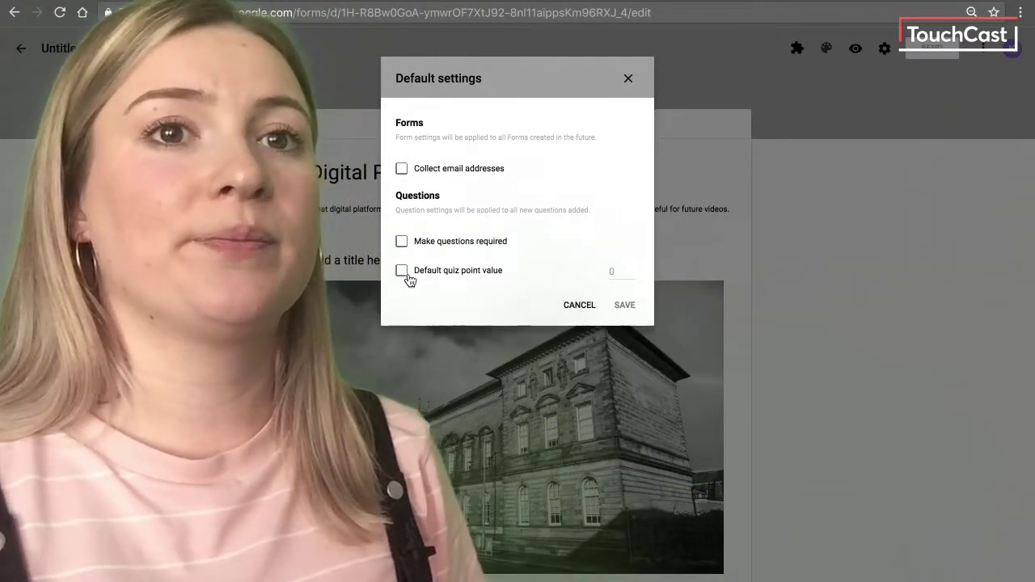
left_click(630, 80)
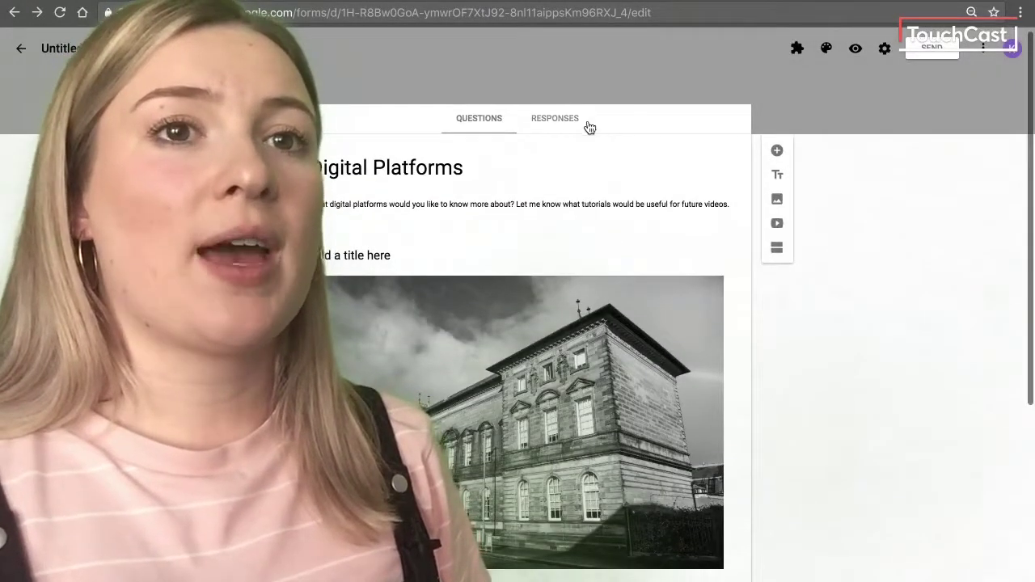
- Turn on email notifications for new responses to the form
left_click(572, 123)
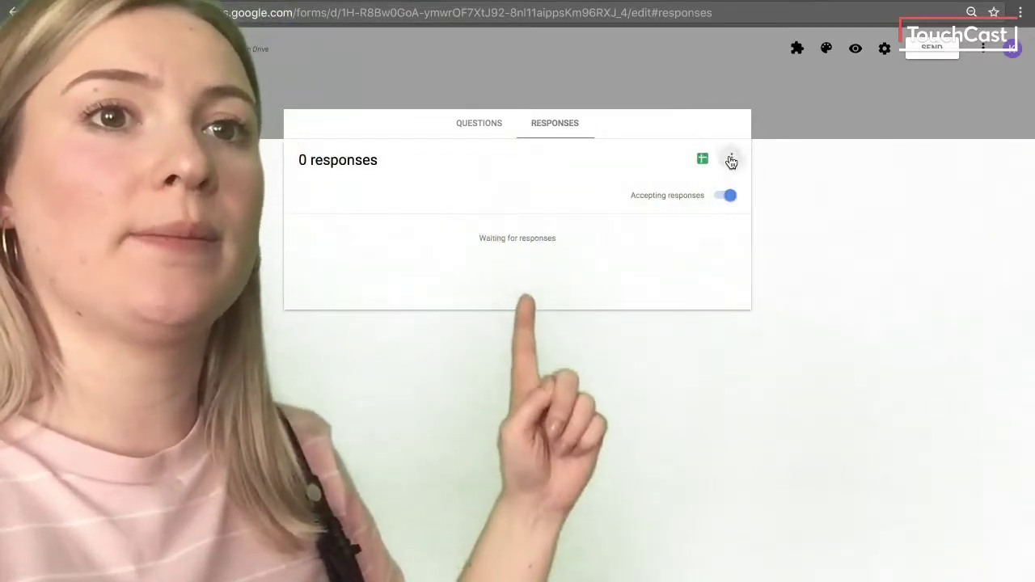
left_click(732, 158)
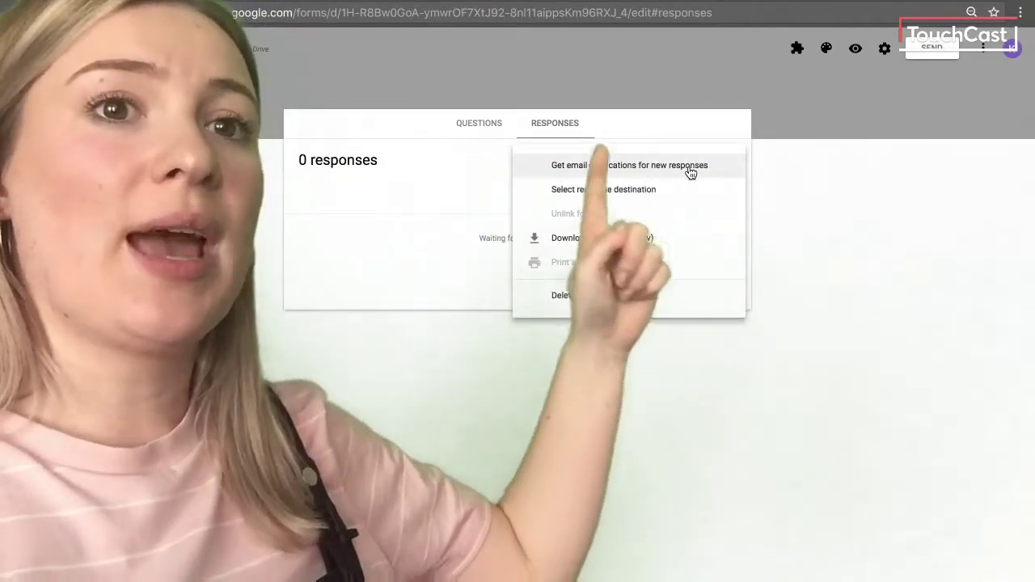
left_click(688, 171)
- Create a new spreadsheet named "Digital Platforms (Responses)" as the destination for the form's responses
left_click(731, 160)
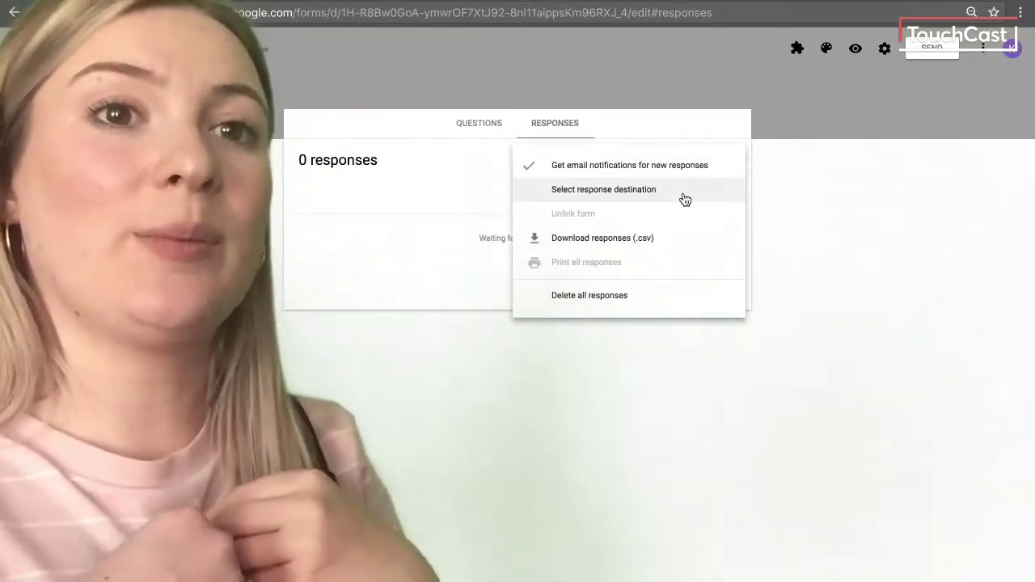
left_click(684, 199)
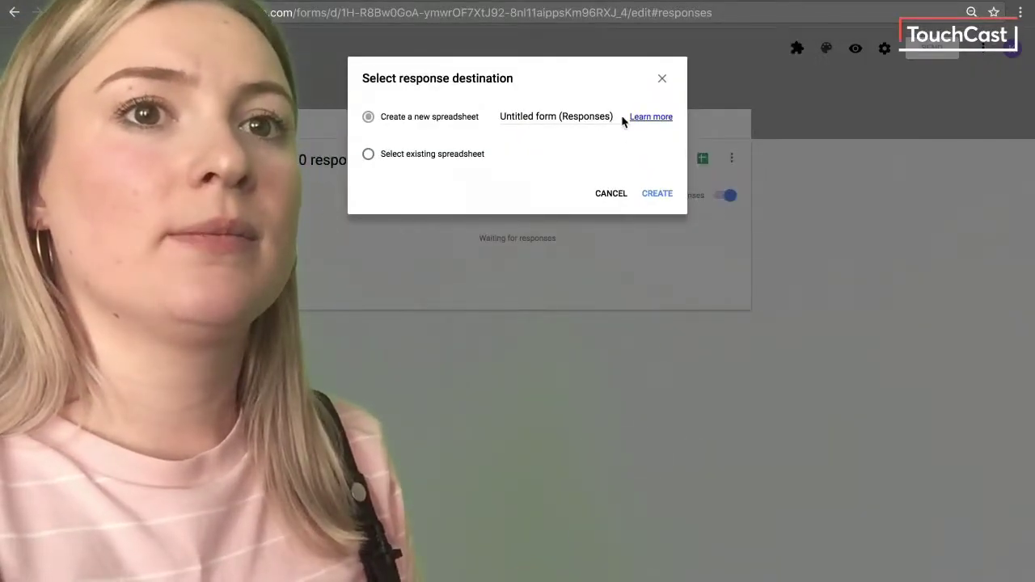
left_click_drag(555, 117, 493, 121)
type("Digital ")
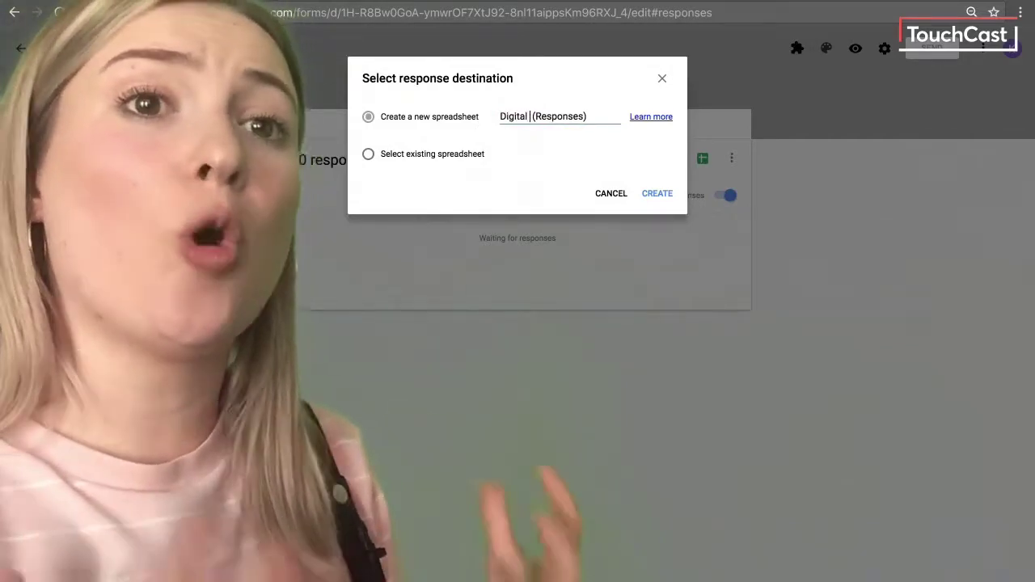
type("Platforms")
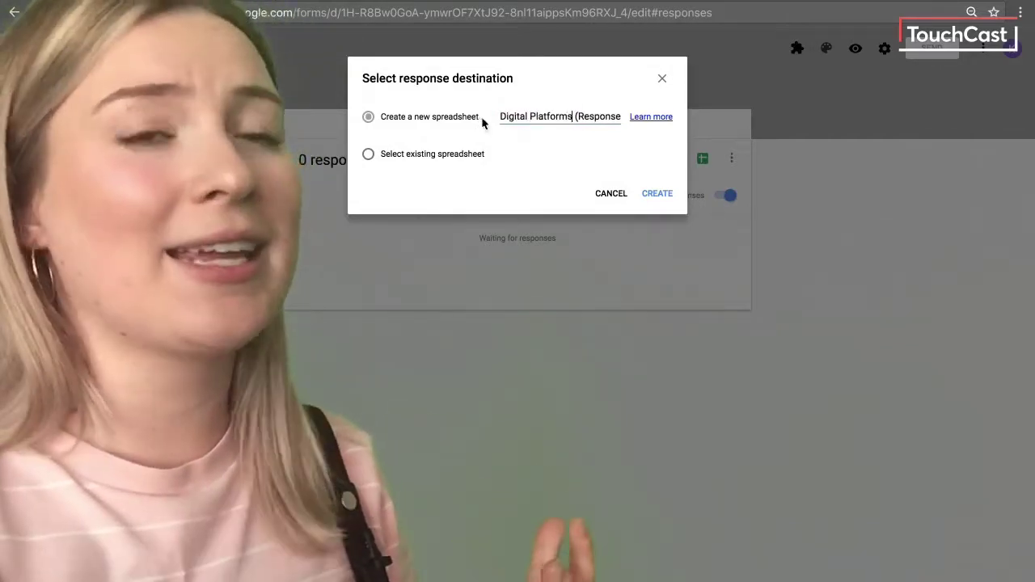
left_click(649, 194)
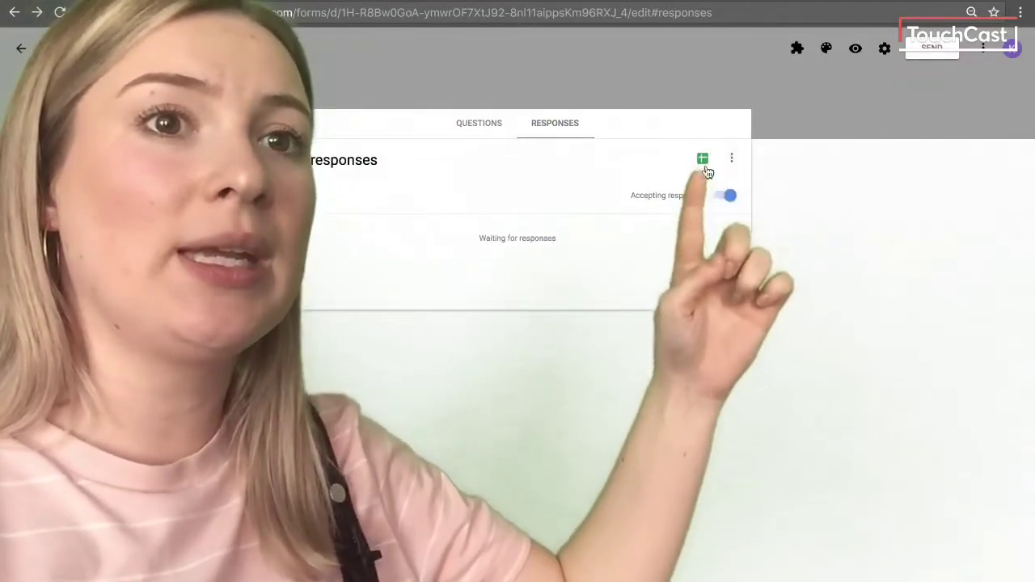
- View the form's linked response spreadsheet and look back over the form's image and questions
left_click(703, 159)
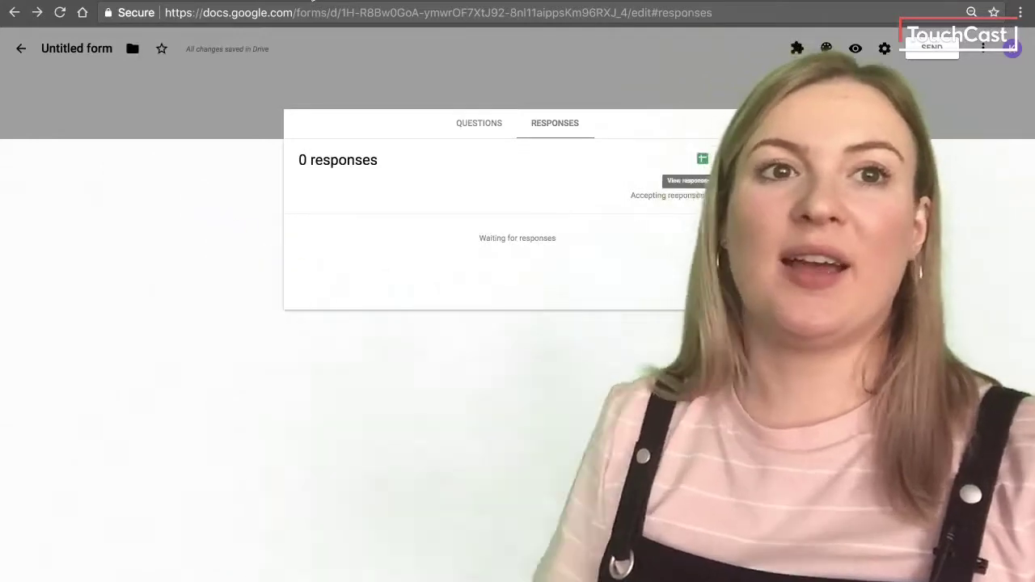
left_click(480, 126)
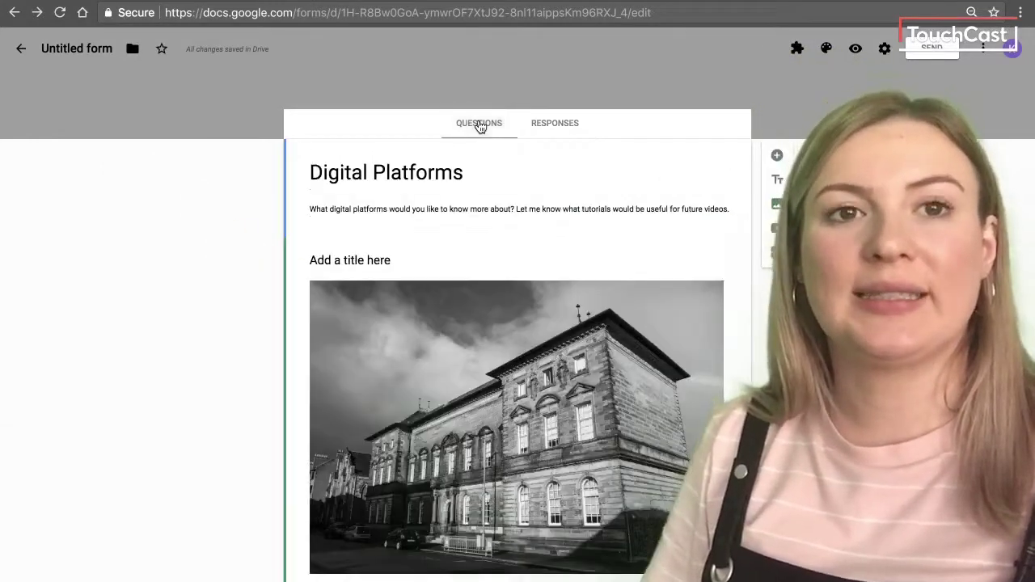
scroll(505, 223, "down", 5)
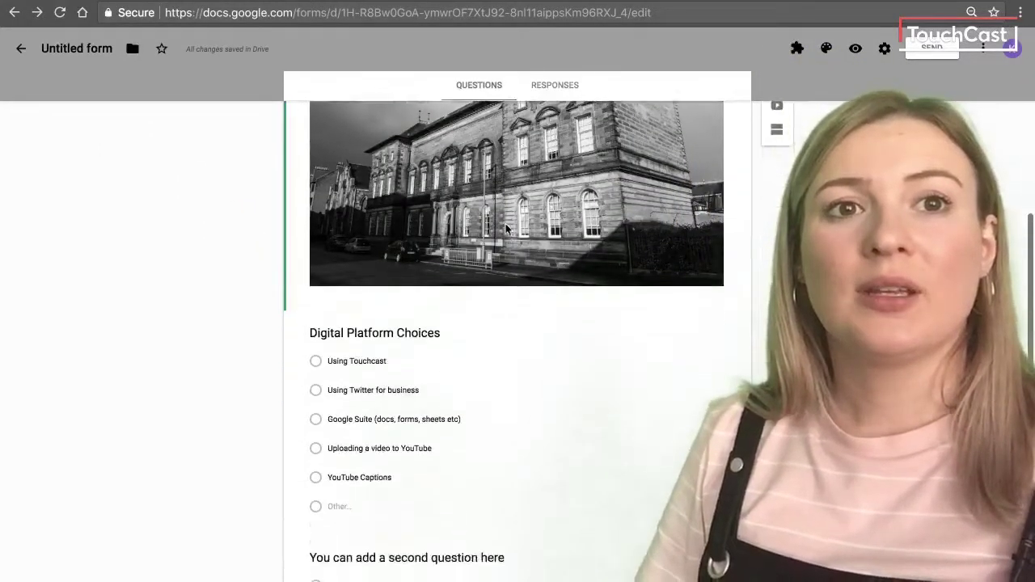
scroll(506, 223, "up", 4)
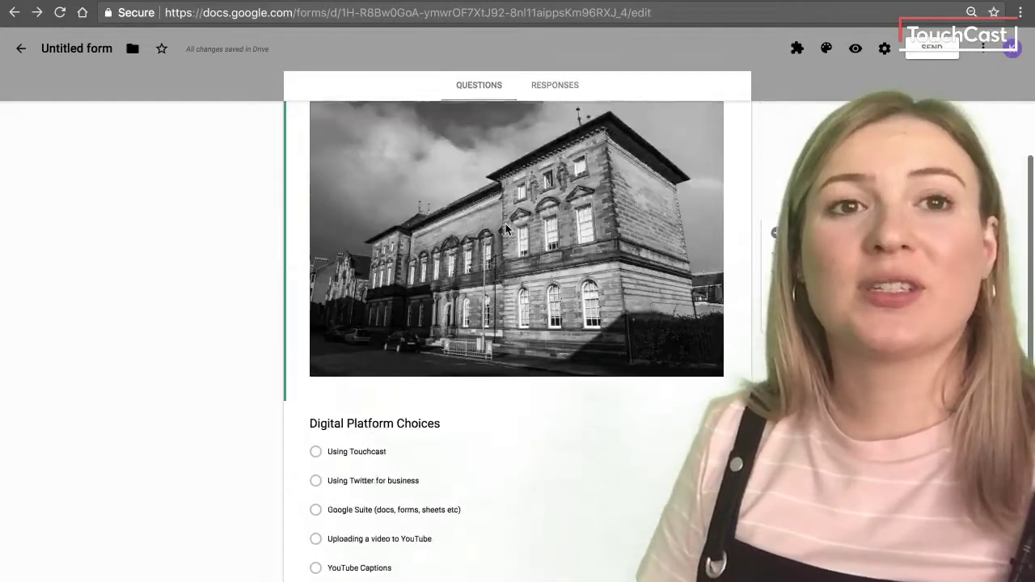
scroll(505, 223, "up", 2)
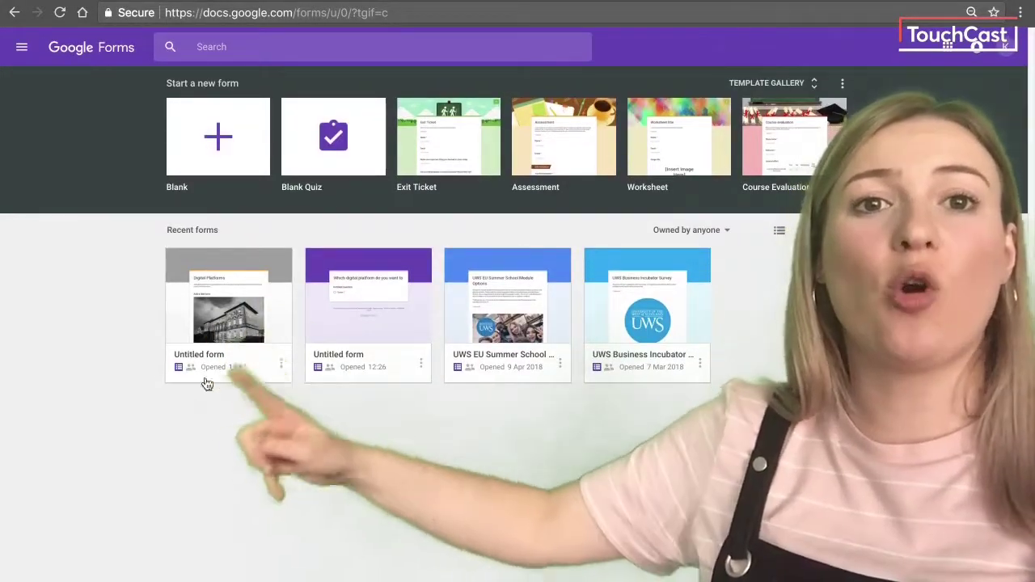
- Rename the most recent untitled form, the one with the grey theme, as "Digital Platforms" in the recent forms list
left_click(282, 365)
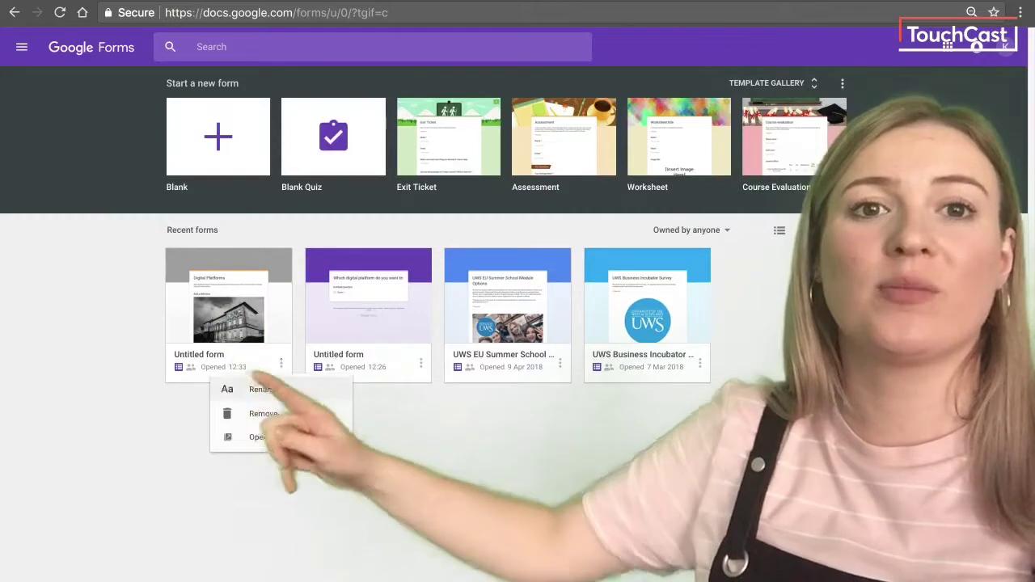
left_click(280, 392)
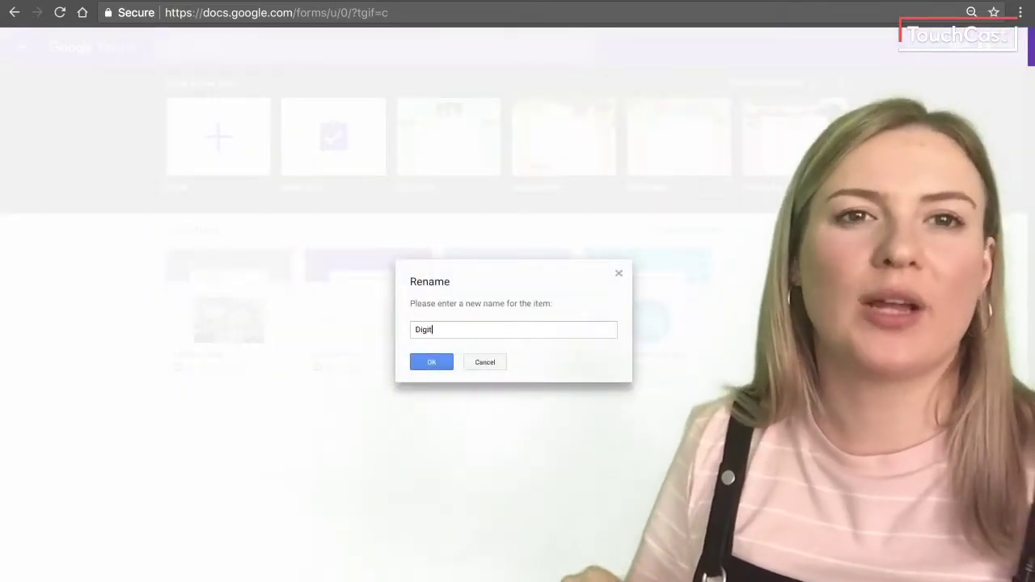
type("Digital Platforms")
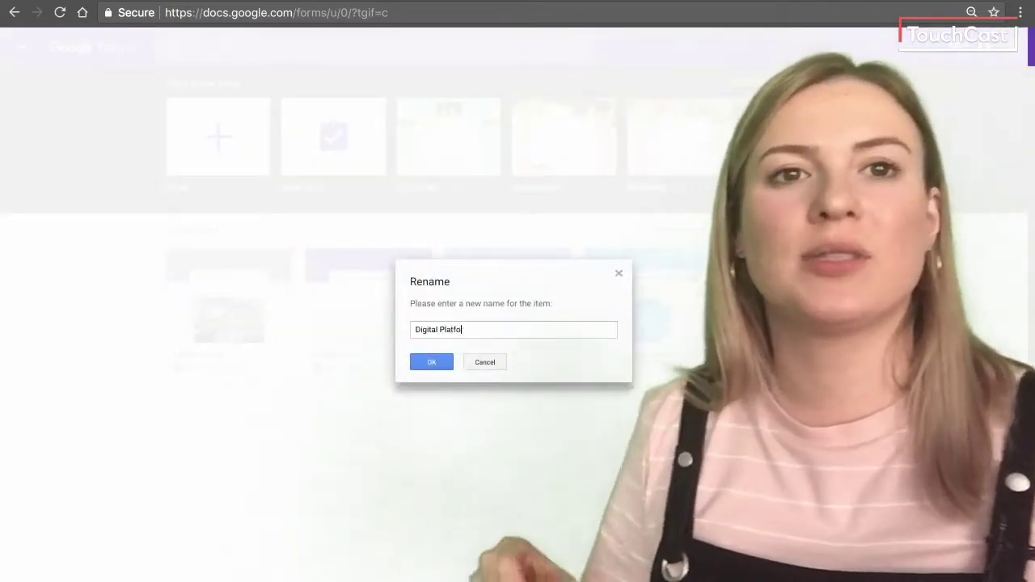
left_click(432, 363)
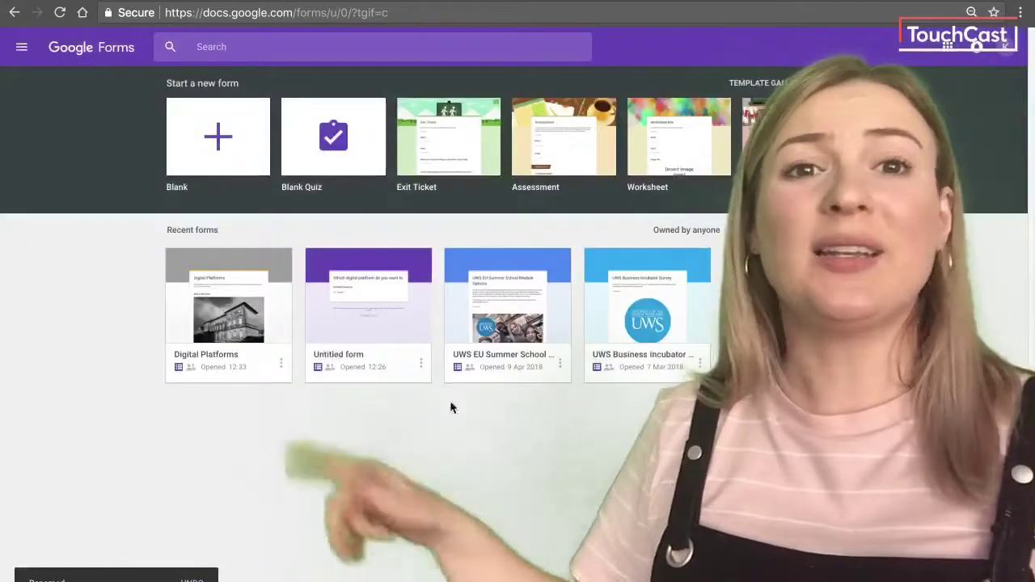
- Reopen the "Digital Platforms" form and check its linked response spreadsheet, finishing back at the form's questions
left_click(249, 331)
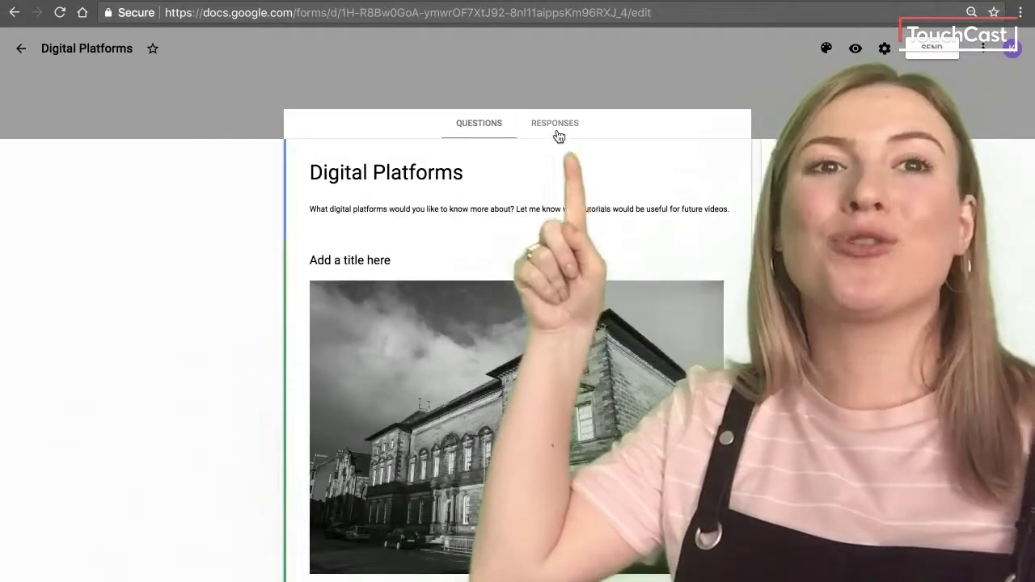
left_click(556, 135)
left_click(702, 158)
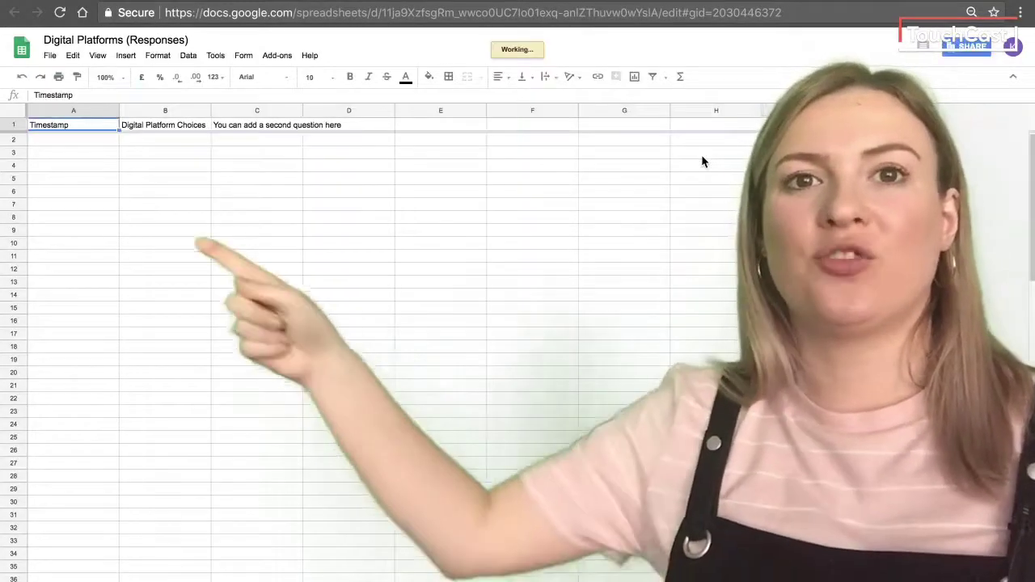
left_click(396, 1)
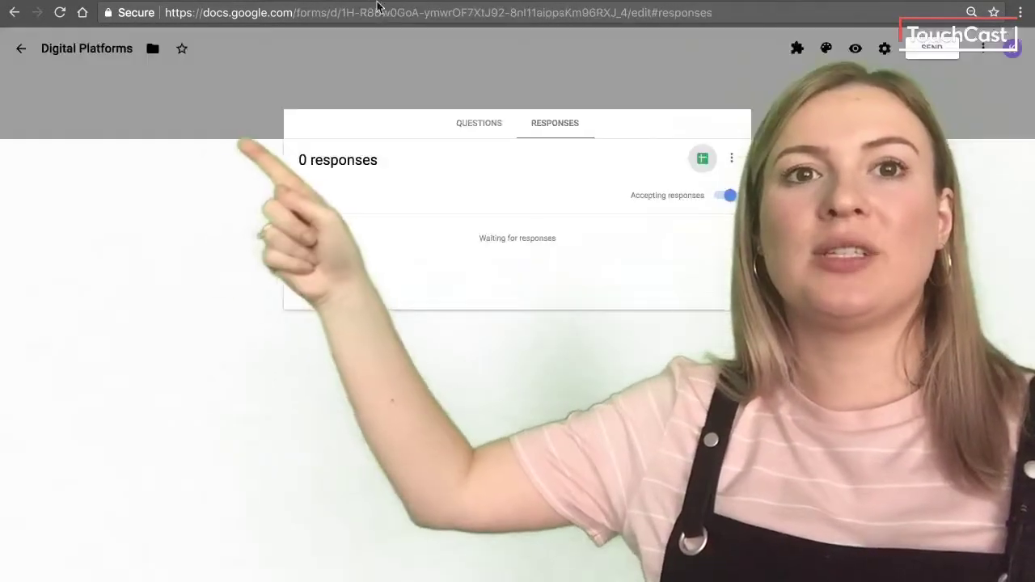
left_click(493, 128)
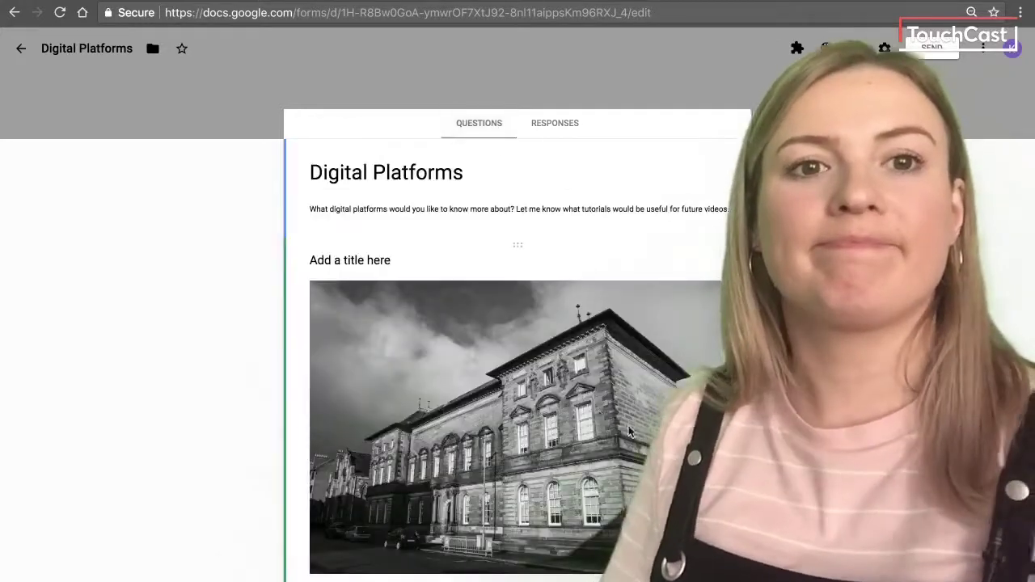